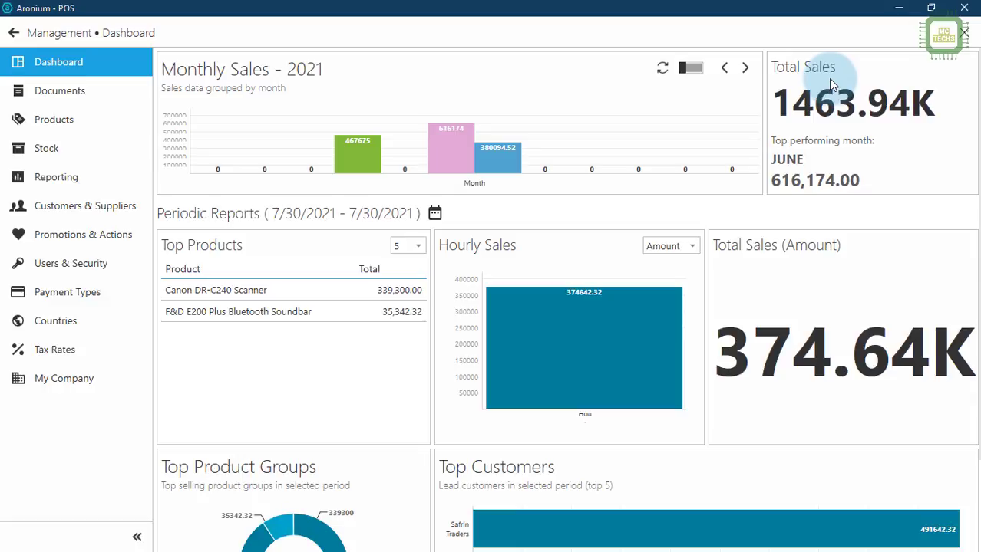
Open the Documents section and start adding a new document
click(103, 97)
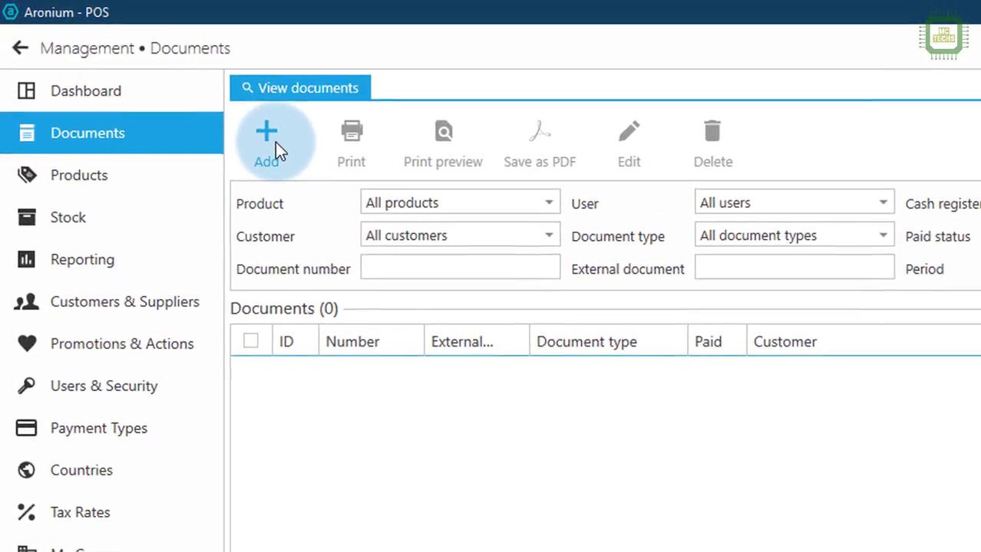
click(185, 96)
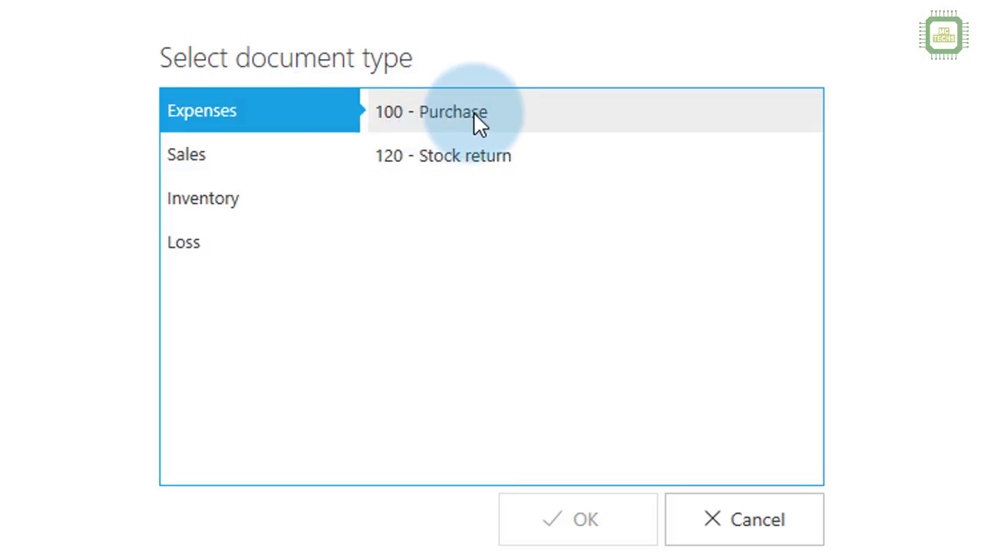
Examine the document types offered under the Expenses, Sales, Inventory and Loss categories
click(397, 121)
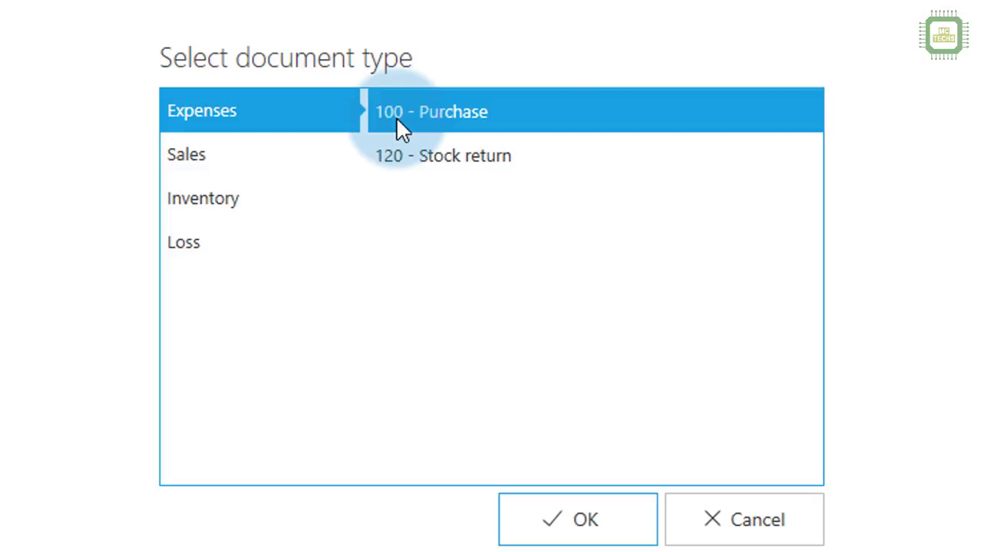
click(437, 162)
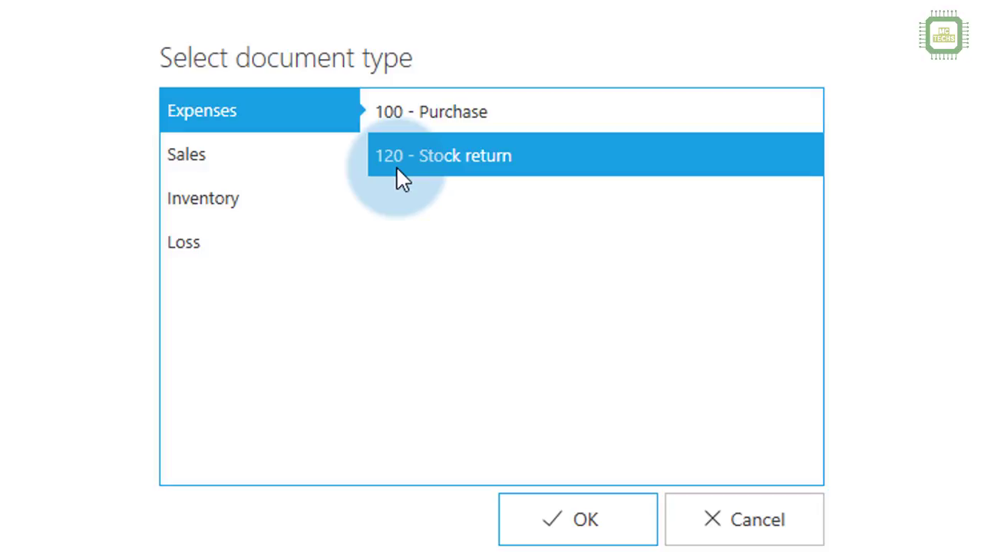
click(417, 116)
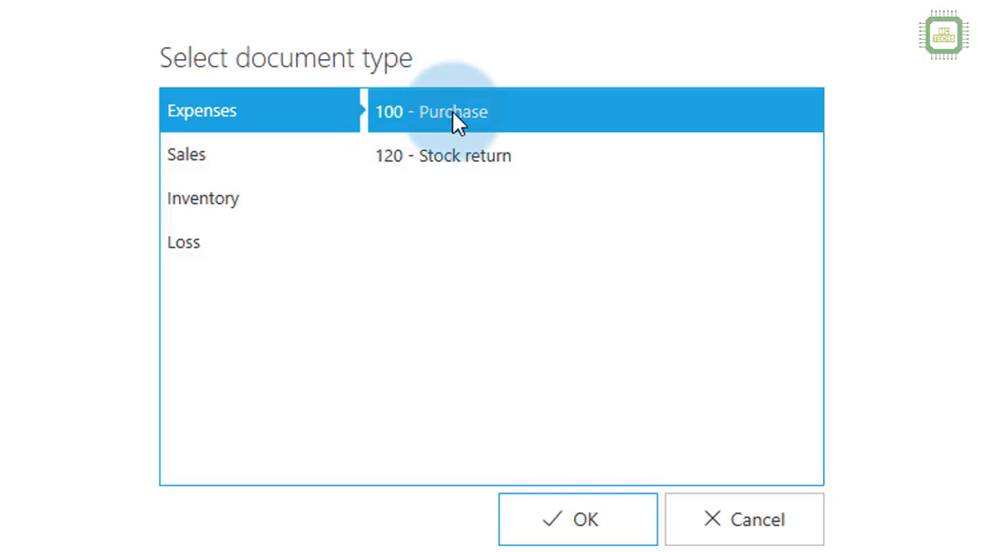
click(463, 161)
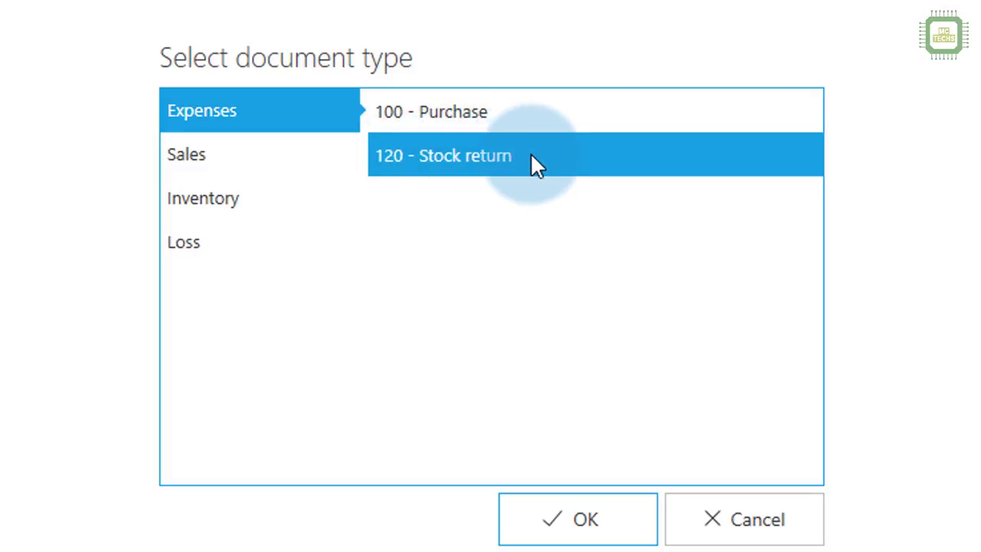
click(244, 157)
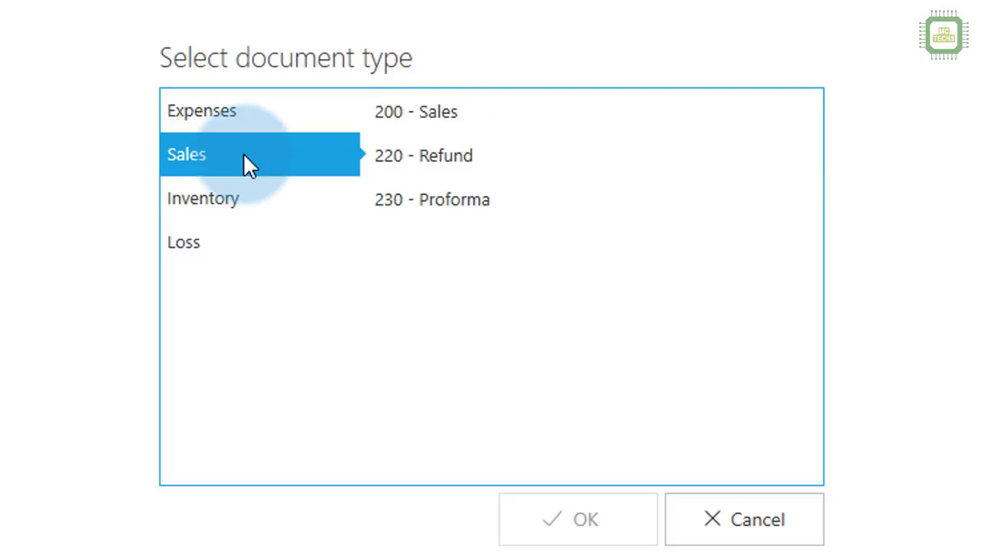
click(409, 109)
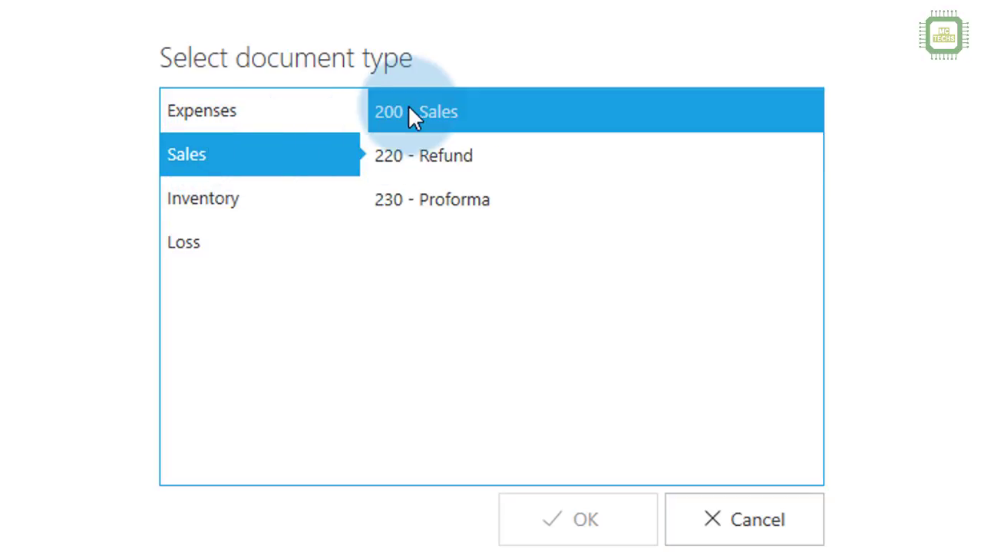
click(420, 159)
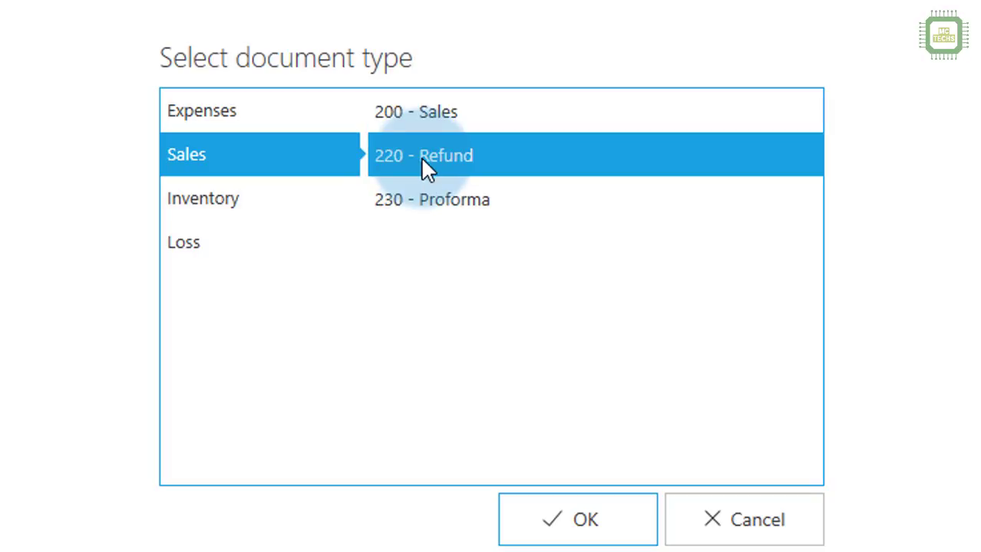
click(480, 217)
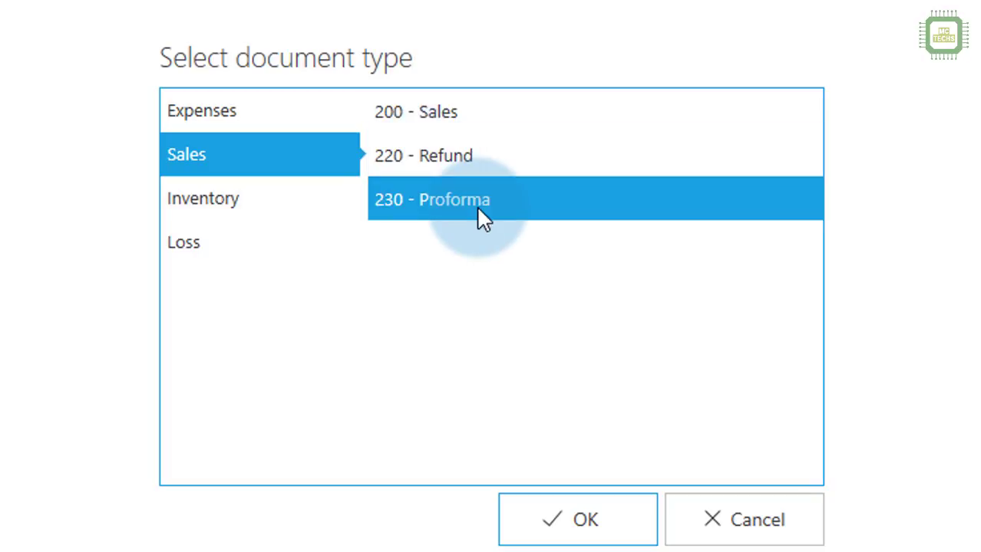
click(210, 216)
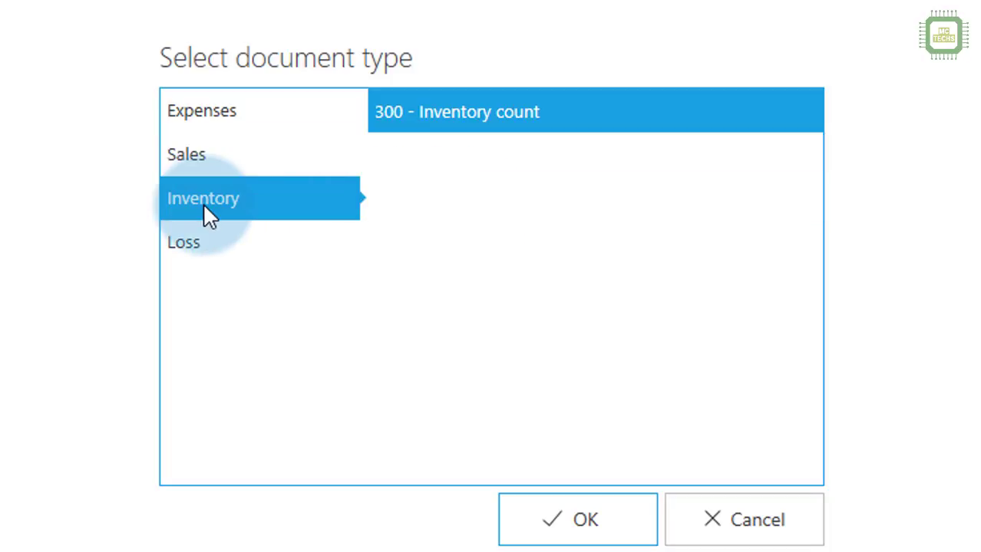
click(525, 118)
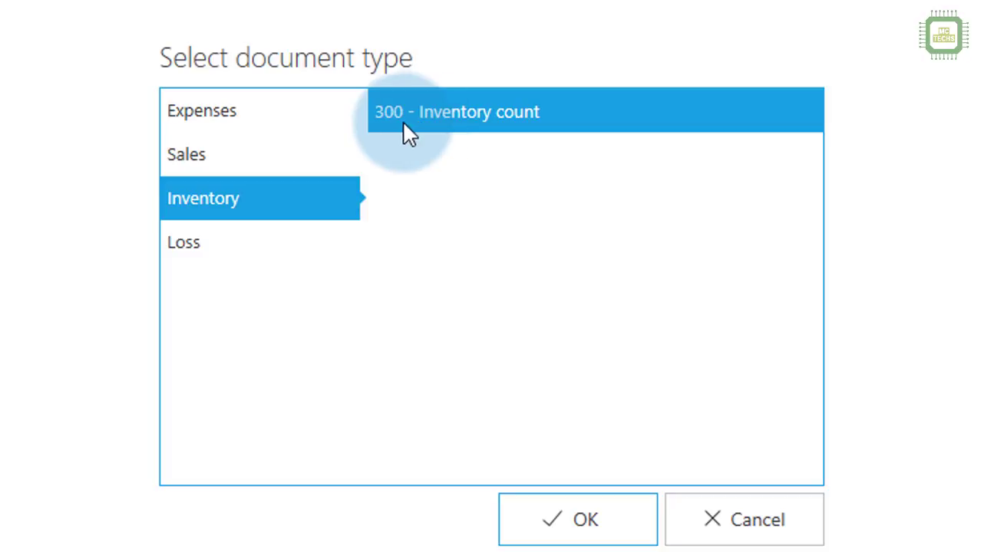
click(236, 245)
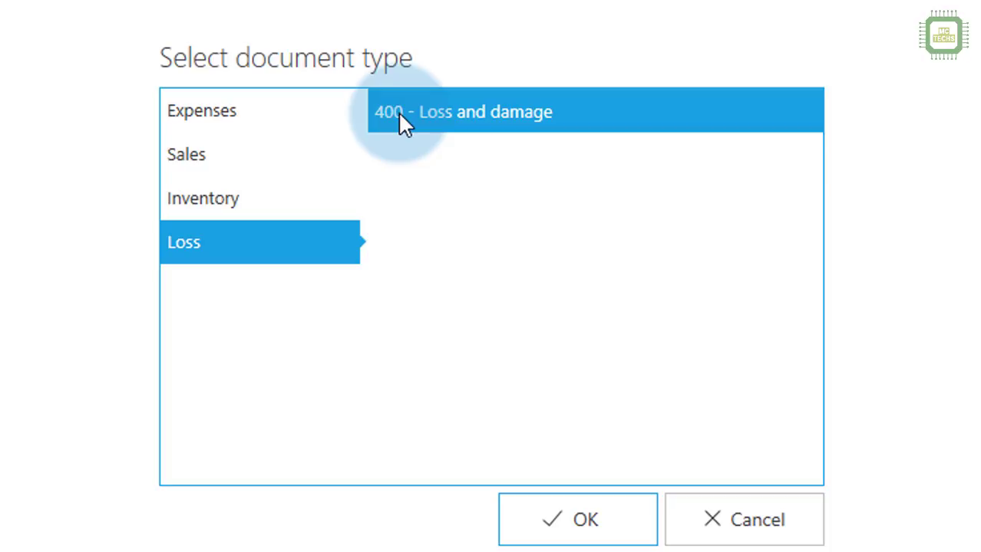
Create a new document of the Expenses type 100 - Purchase
click(261, 132)
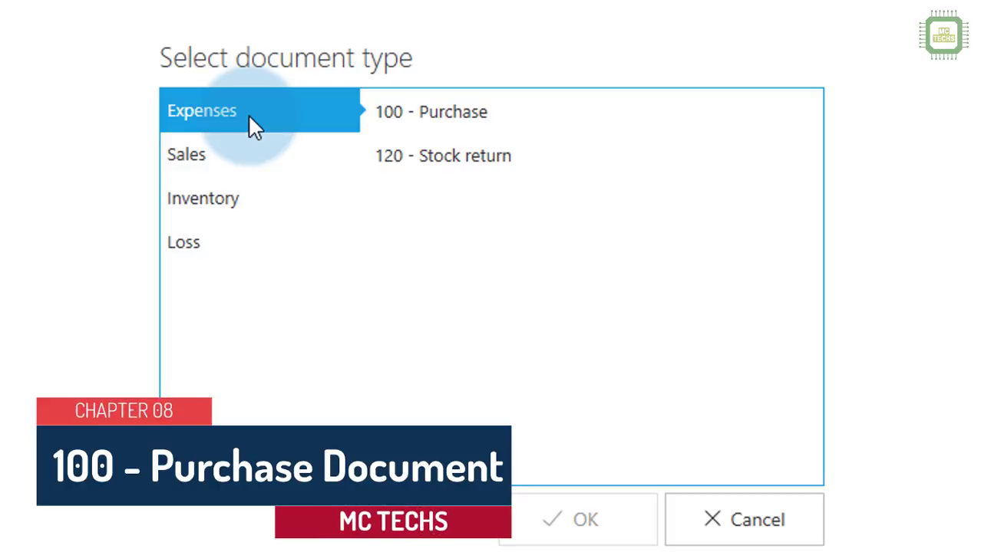
click(484, 132)
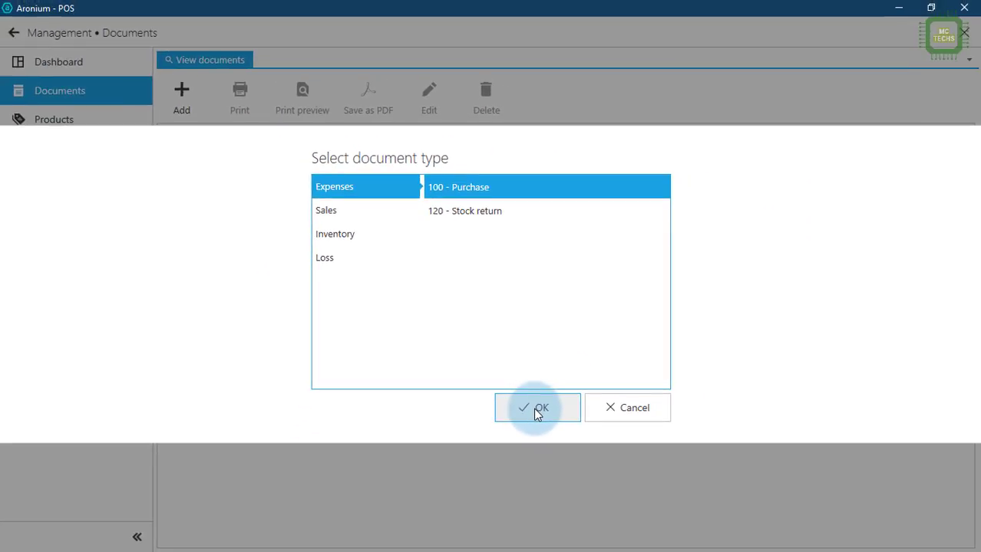
click(535, 409)
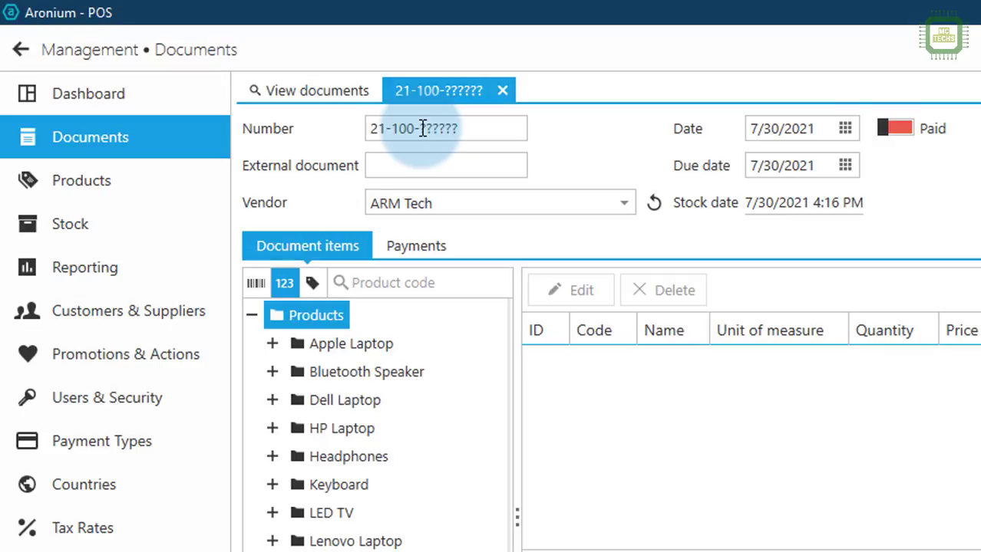
Set the purchase document's due date to 7/31/2021
click(409, 167)
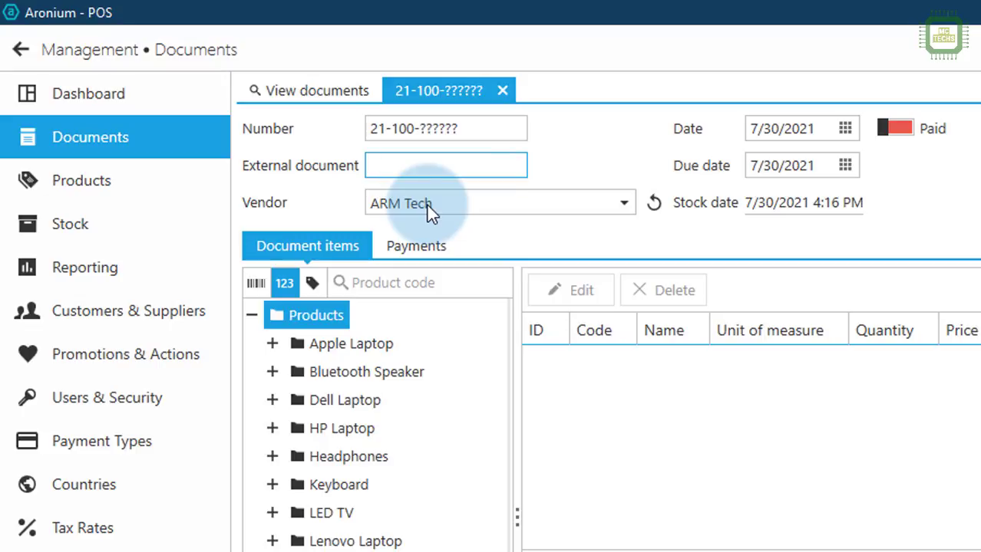
click(845, 164)
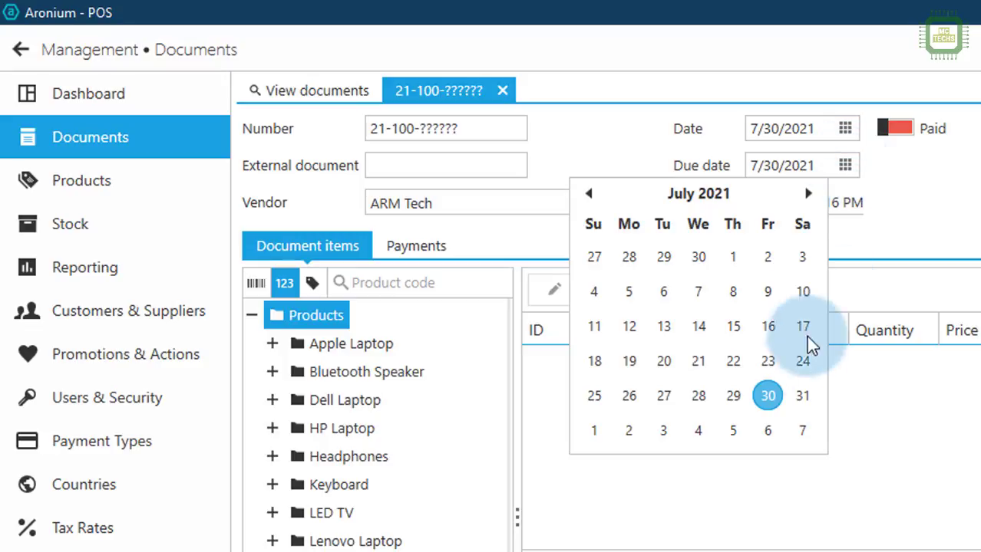
click(809, 396)
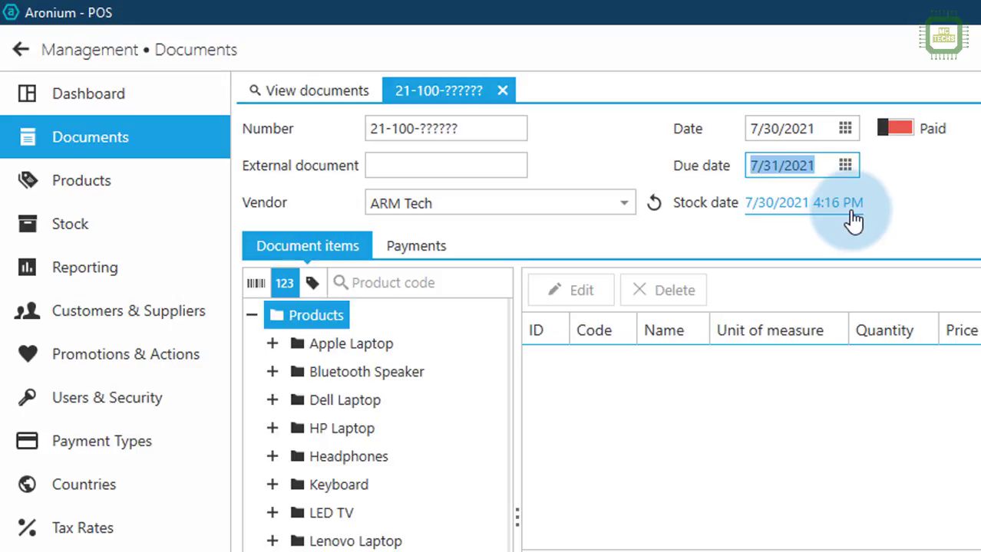
Find product code 1031 and add the Sony MDR-7506 Headphone to the purchase with a quantity of 10
click(369, 282)
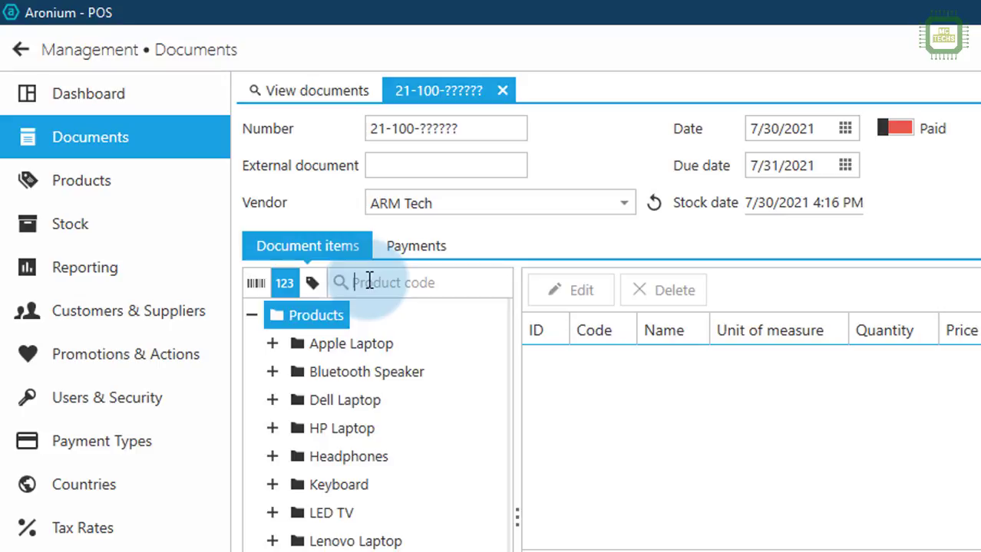
text(103)
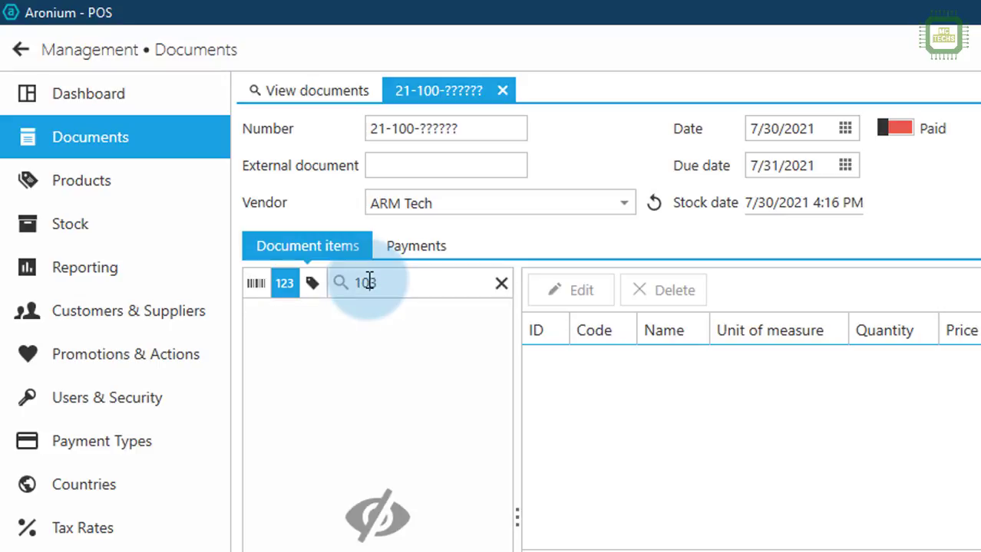
text(1)
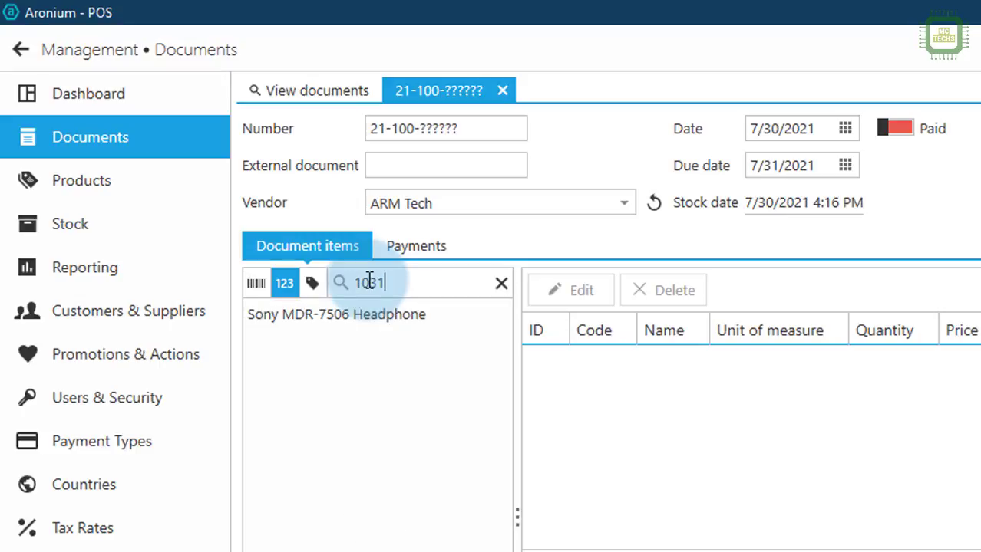
double_click(391, 317)
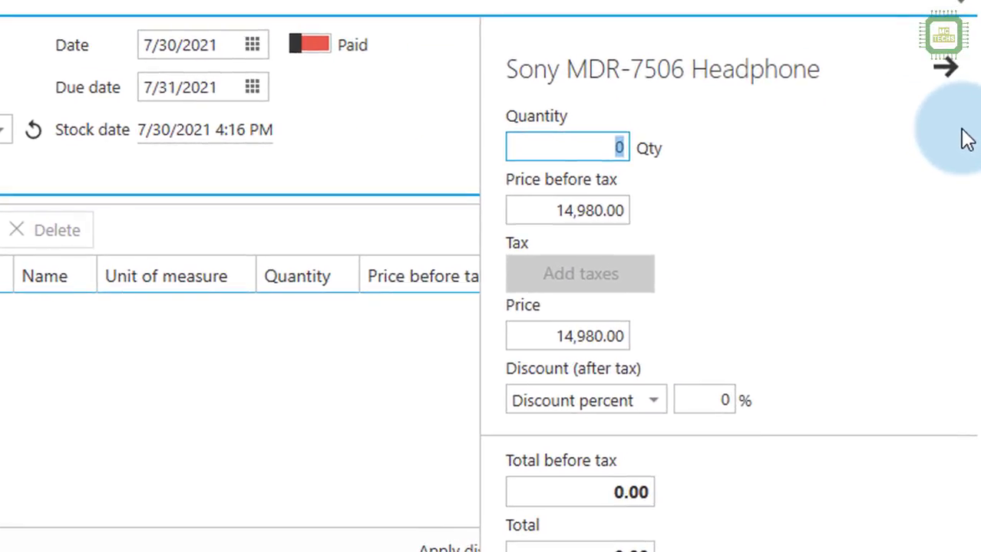
click(612, 146)
text(1)
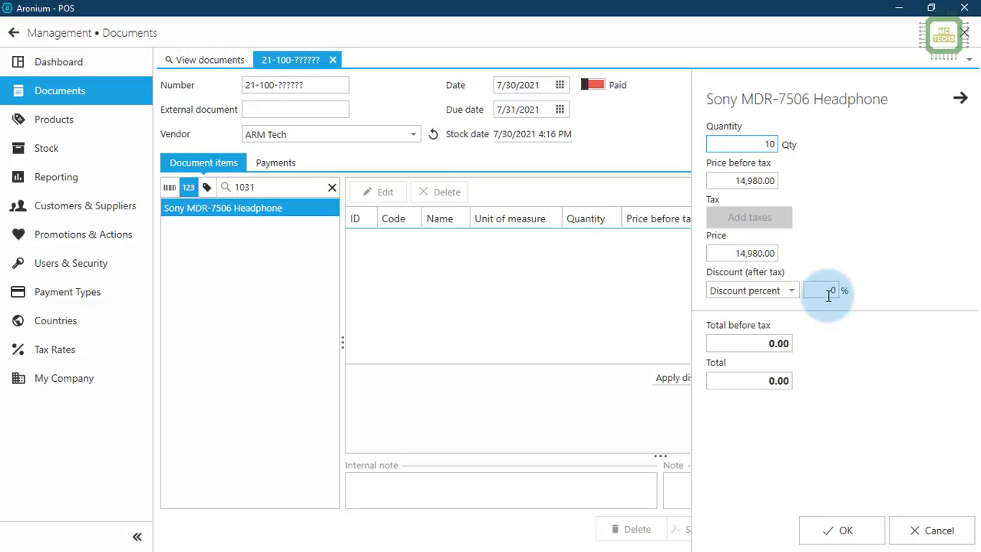
click(836, 539)
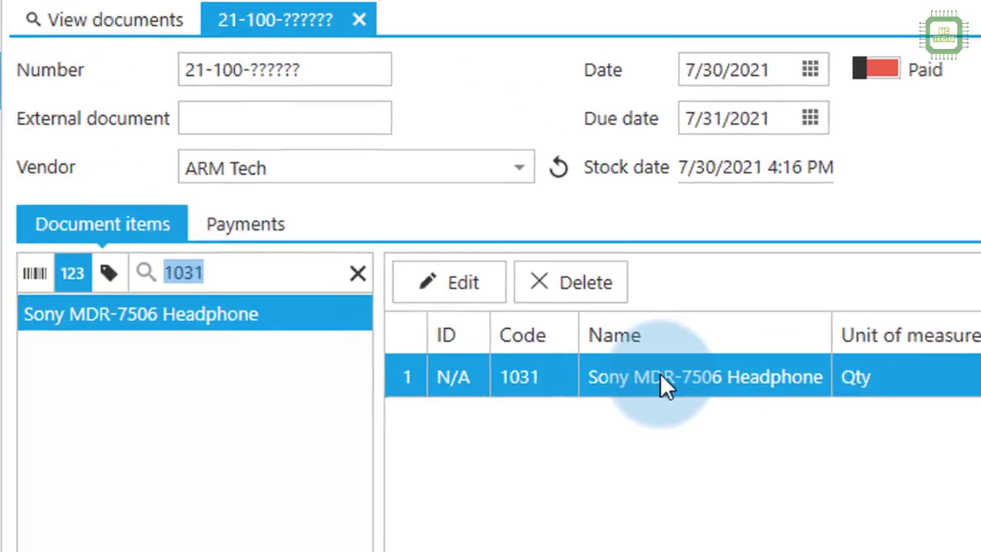
Find product code 1169 and add the Epson Perfection V39 Scanner to the purchase with a quantity of 15
click(296, 268)
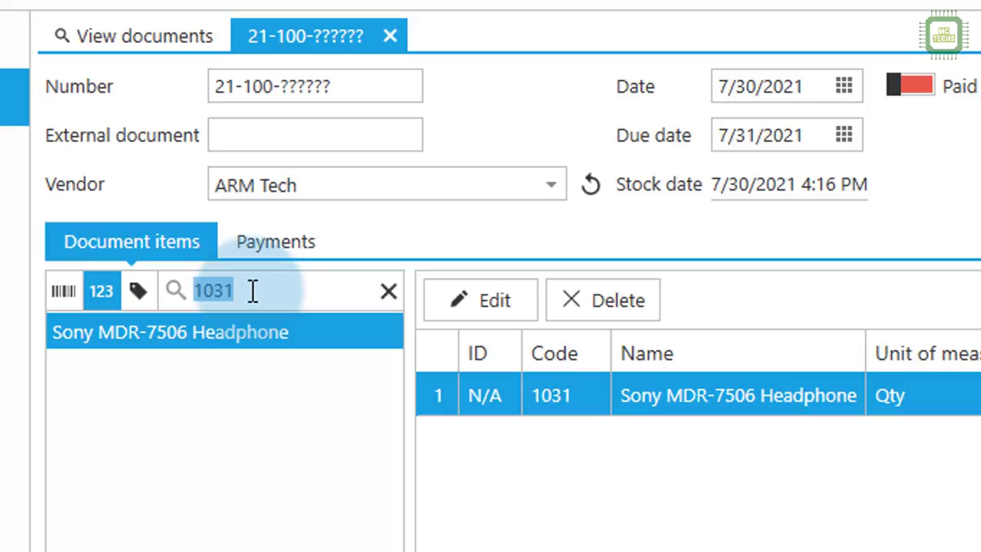
text(1169)
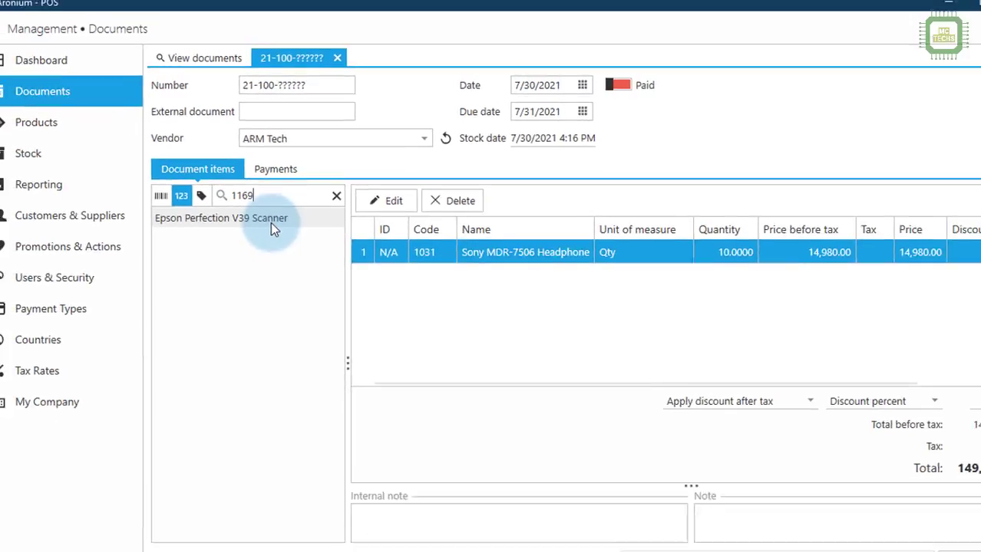
double_click(270, 219)
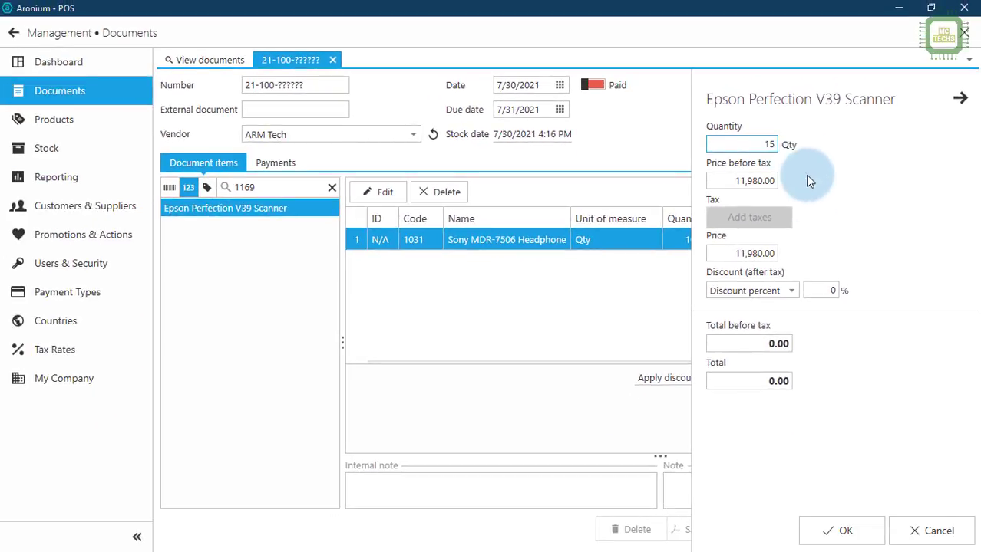
click(847, 531)
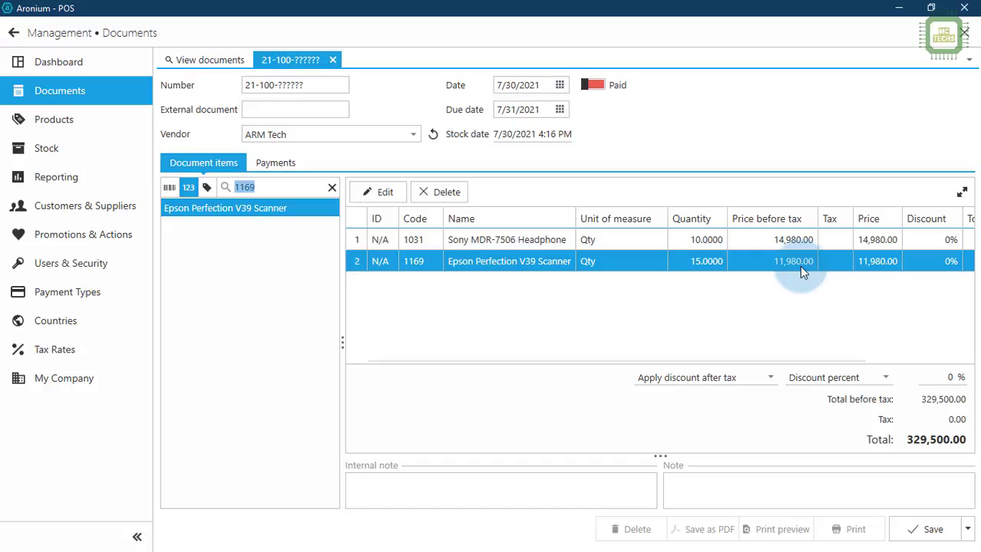
Check the two item lines and save the purchase document, keeping it open
click(433, 240)
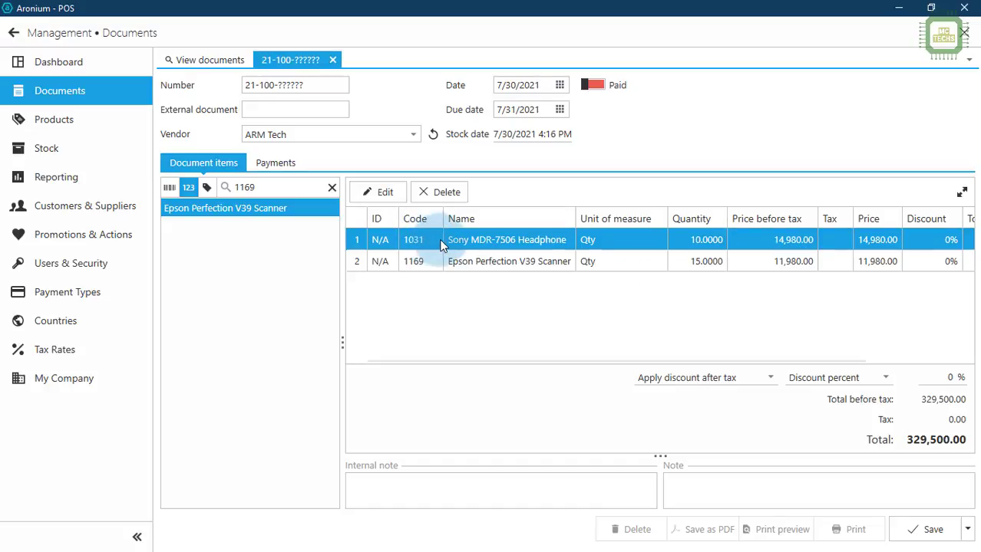
click(431, 263)
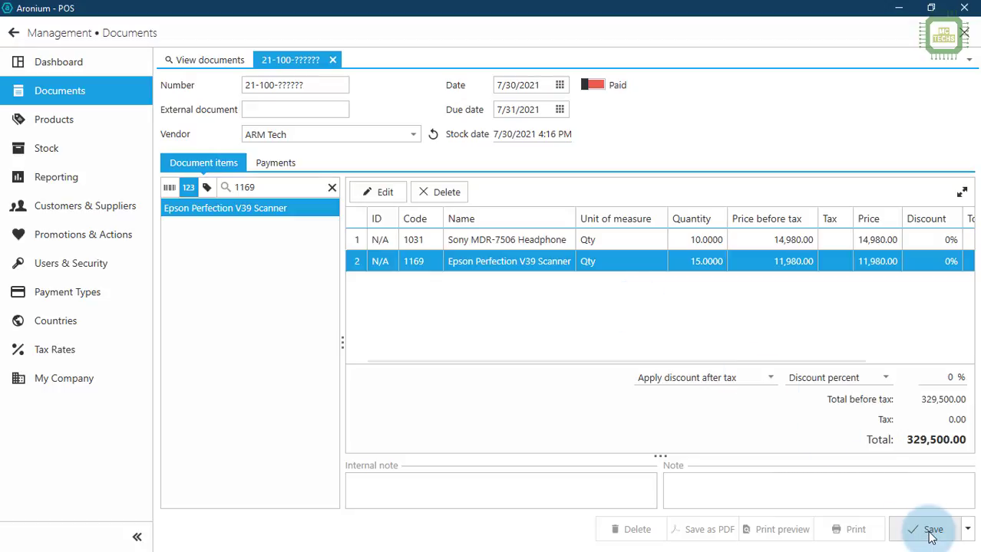
click(969, 531)
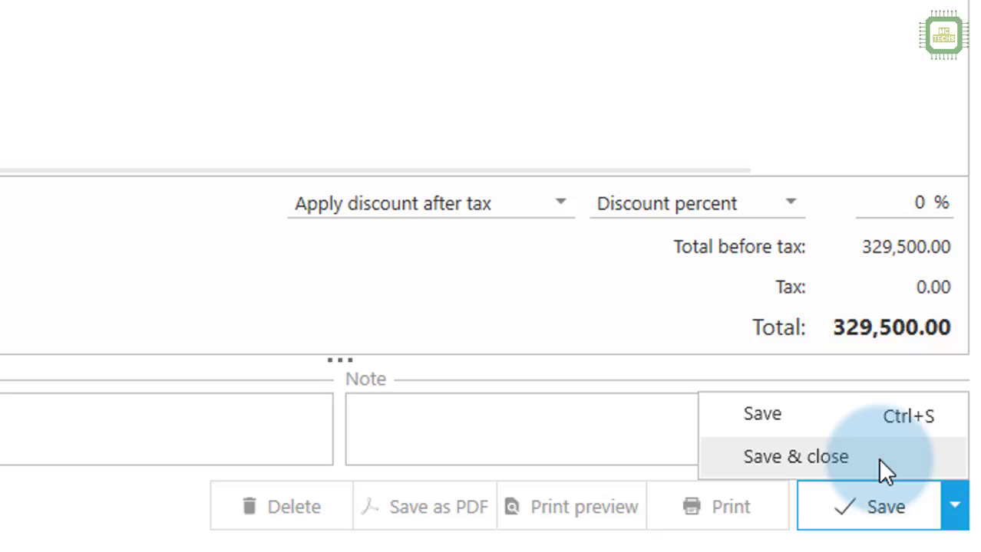
click(880, 507)
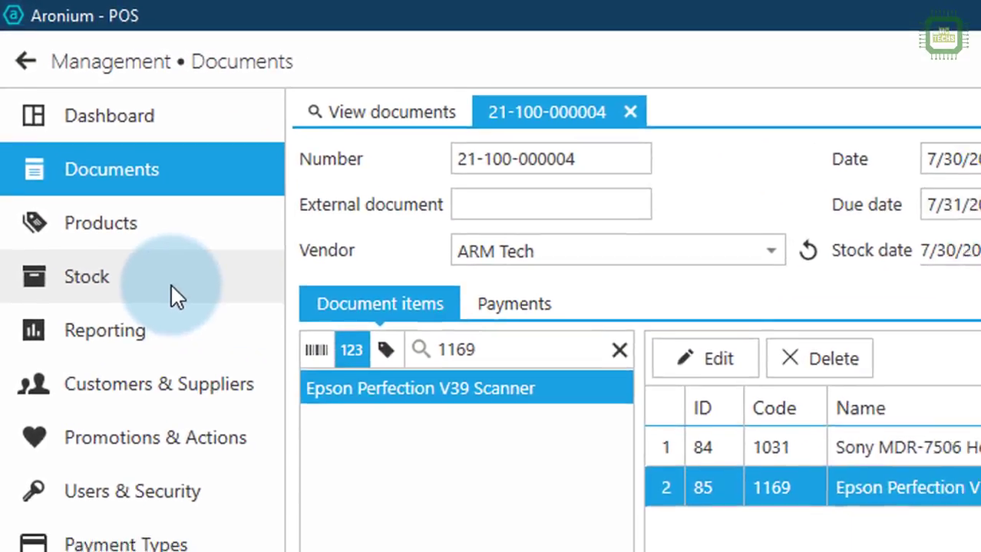
Look up product code 1031 in the stock list to check the headphone's quantity
click(170, 286)
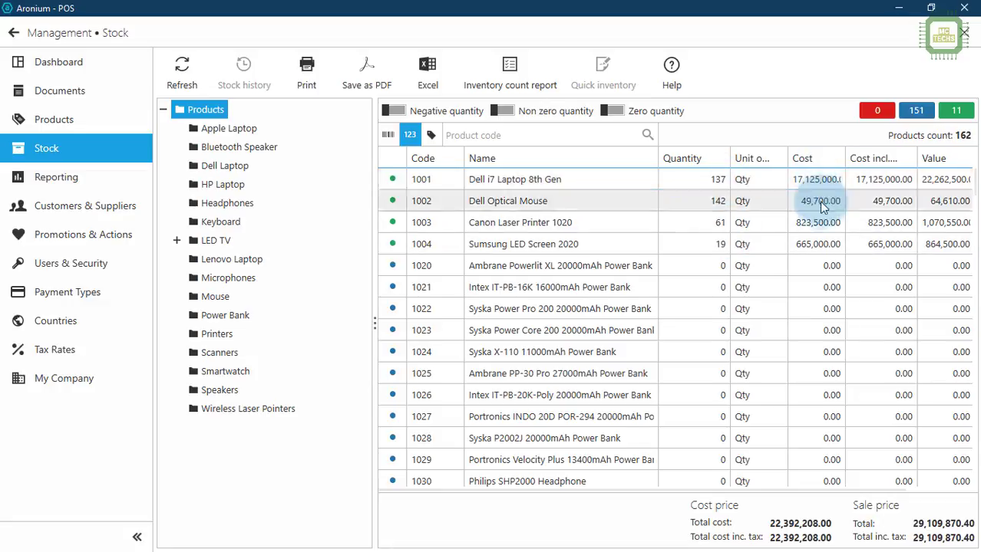
click(526, 136)
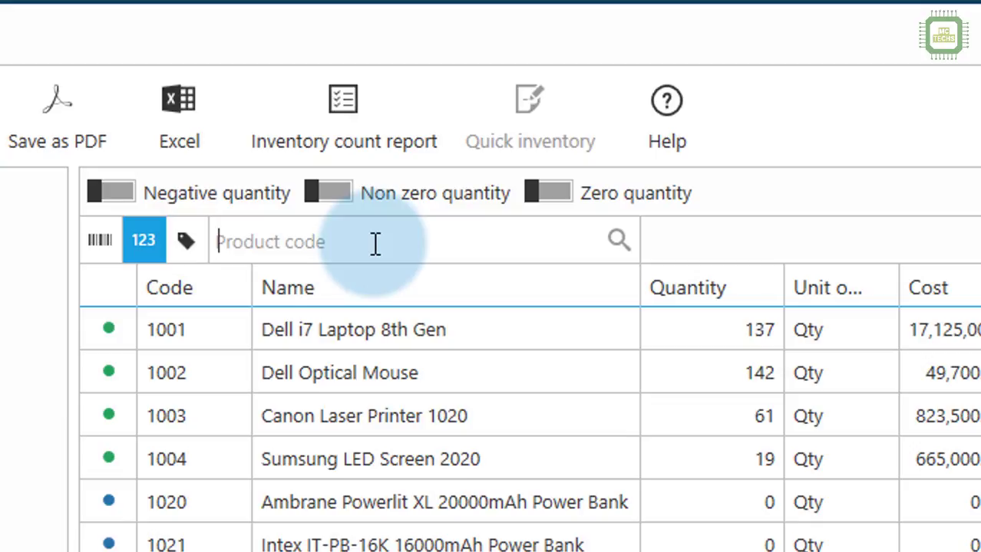
text(1031)
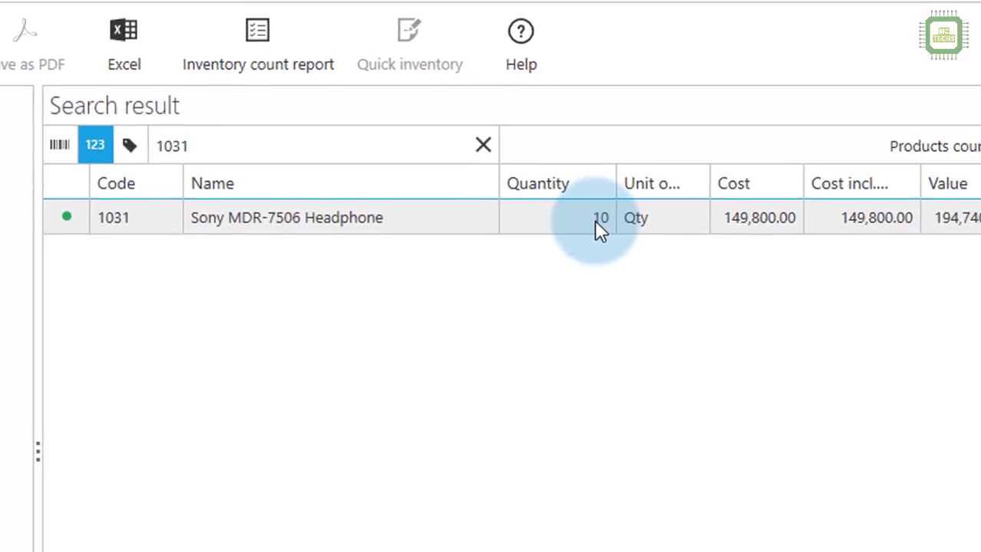
Load the Sony MDR-7506 Headphone's stock history, examine its purchase entry and return to the stock list
right_click(590, 218)
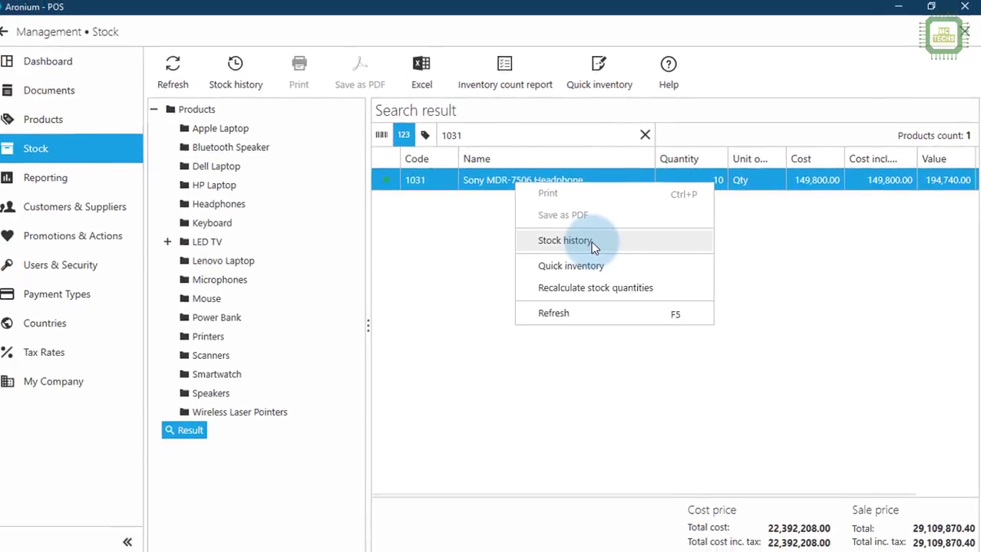
click(594, 241)
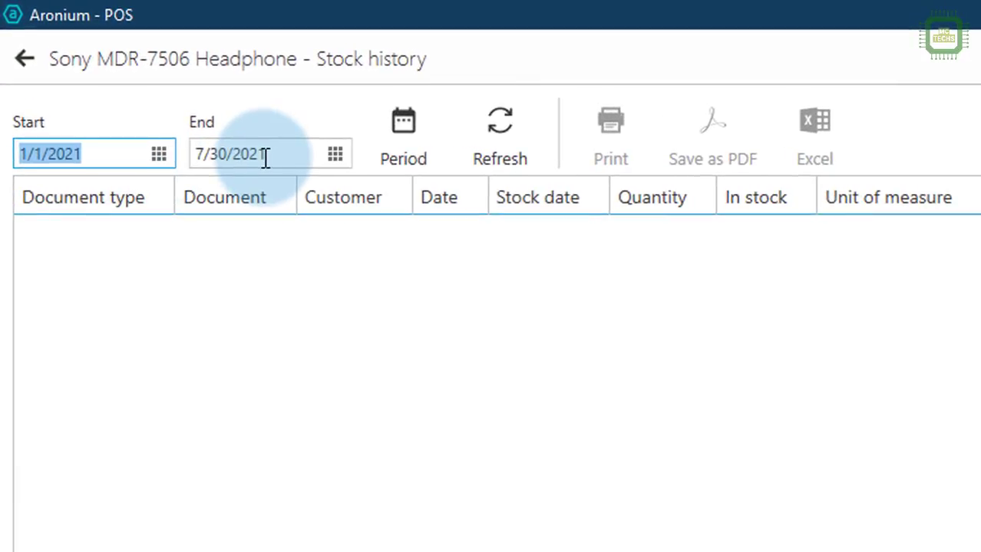
click(511, 133)
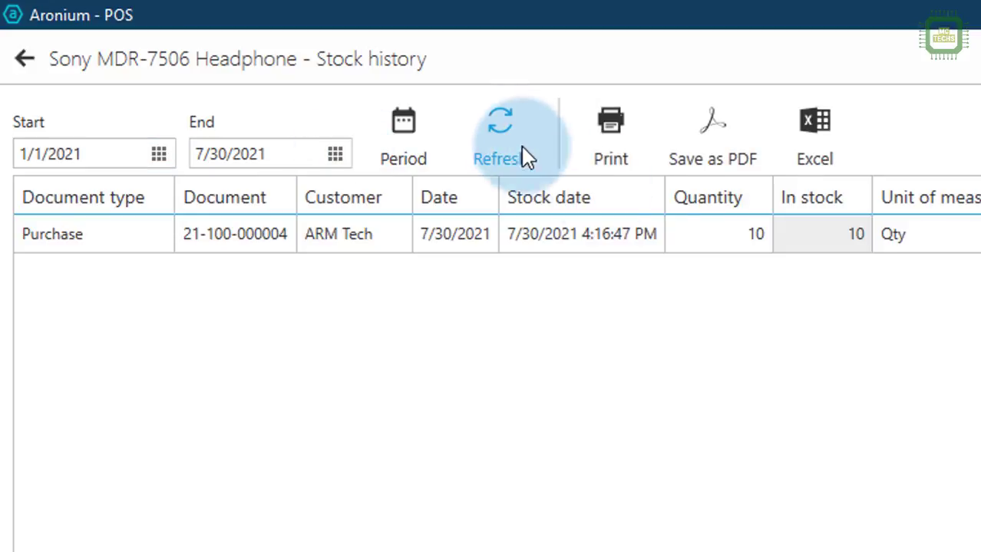
click(101, 245)
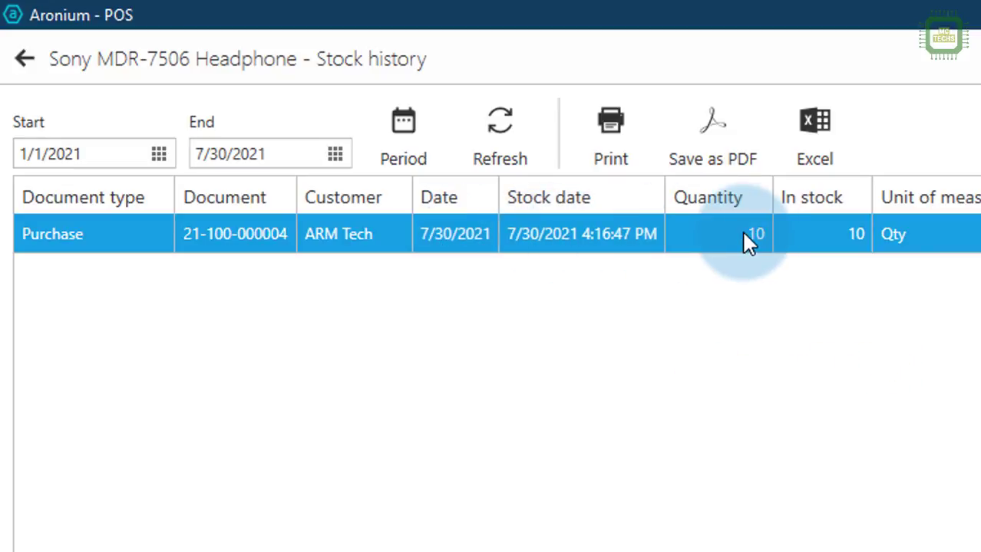
click(24, 59)
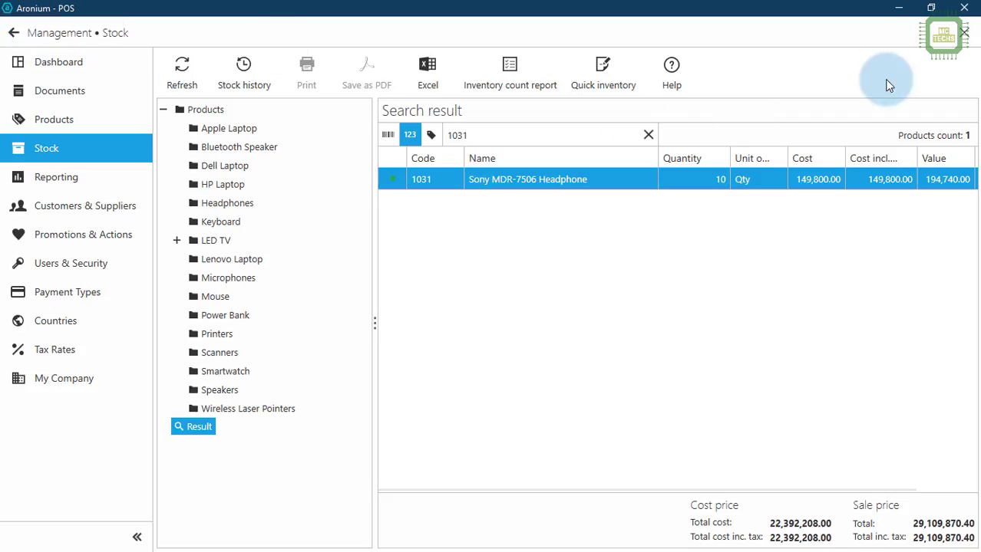
Close the open purchase document and create a new expense document of type 120 - Stock return for vendor ARM Tech
click(89, 94)
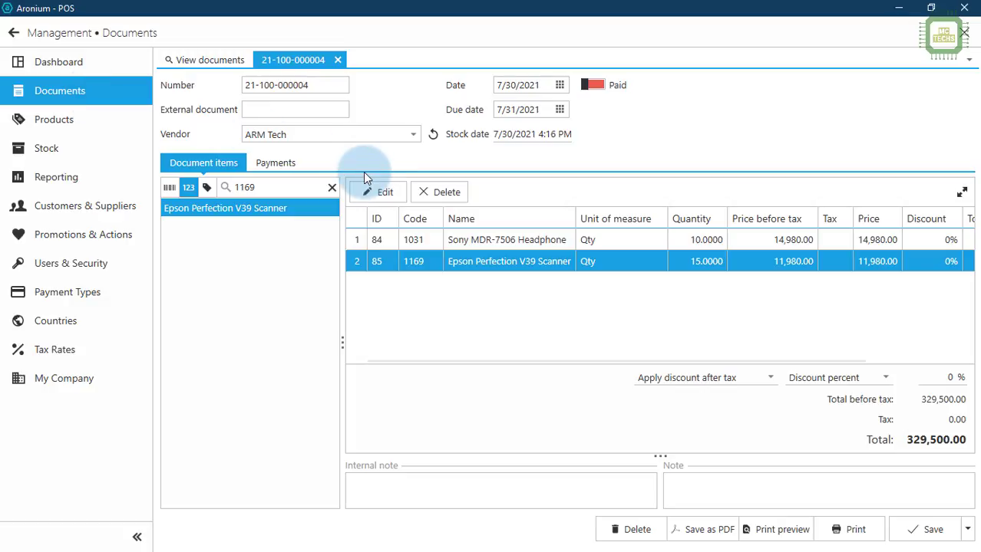
click(338, 60)
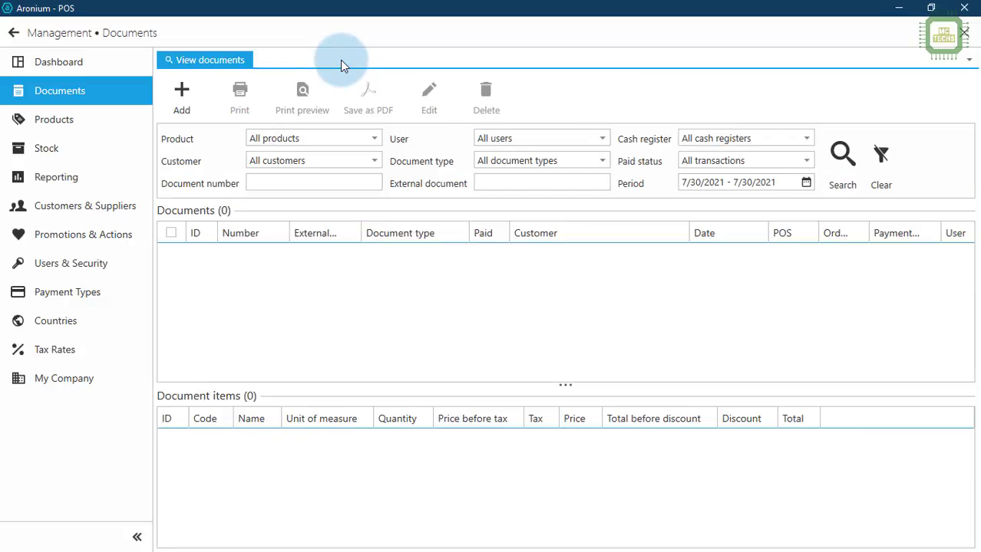
click(179, 95)
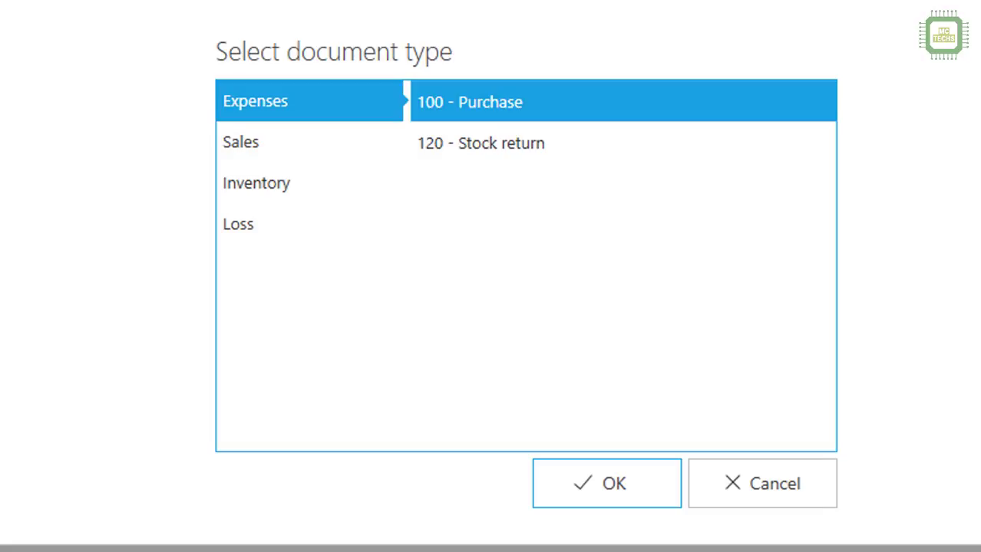
click(507, 158)
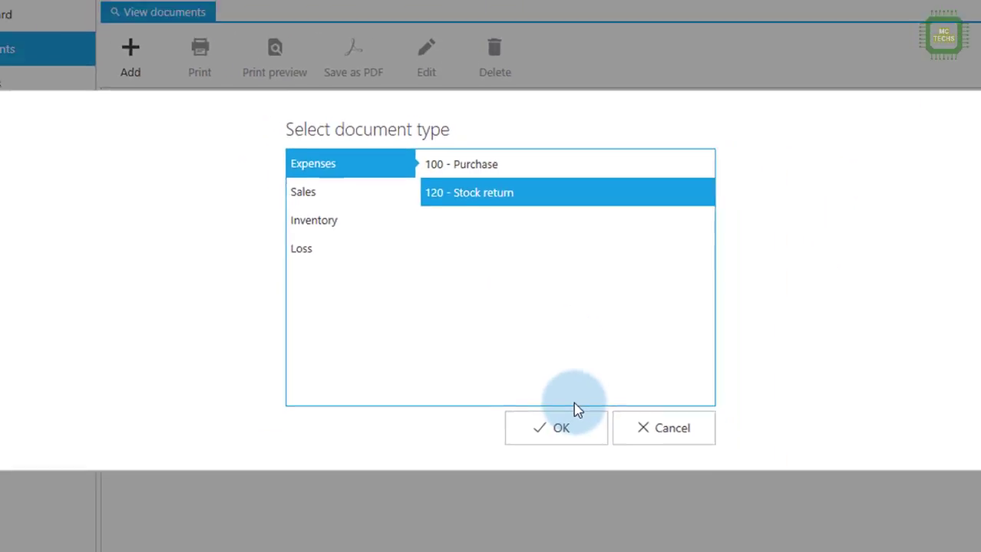
click(633, 479)
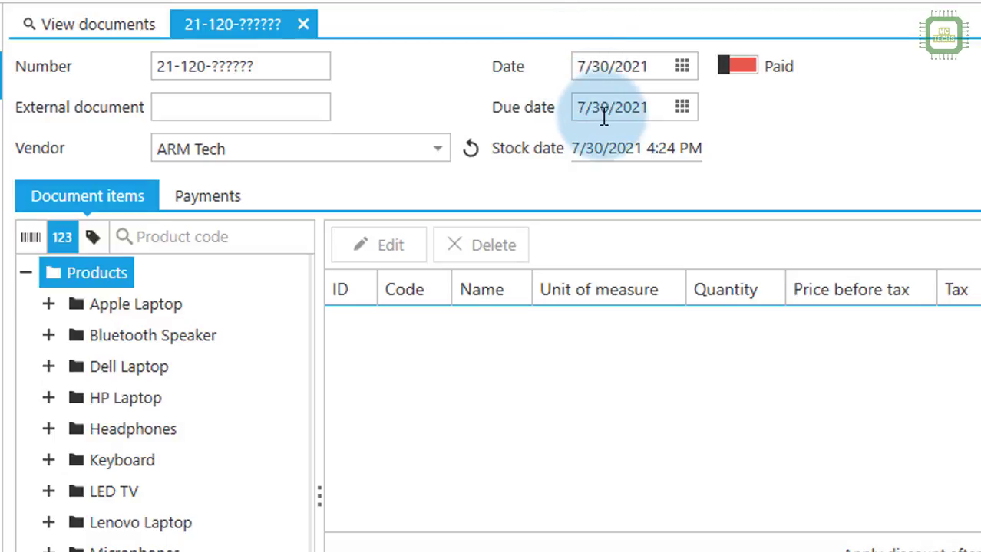
Find product code 1031 and add the Sony MDR-7506 Headphone to the stock return with a quantity of 2
click(234, 240)
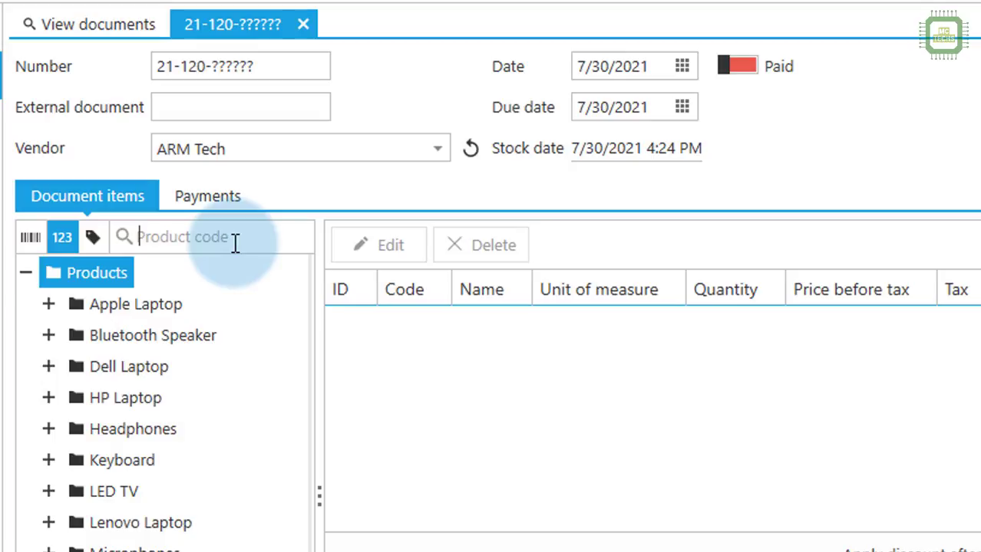
text(103)
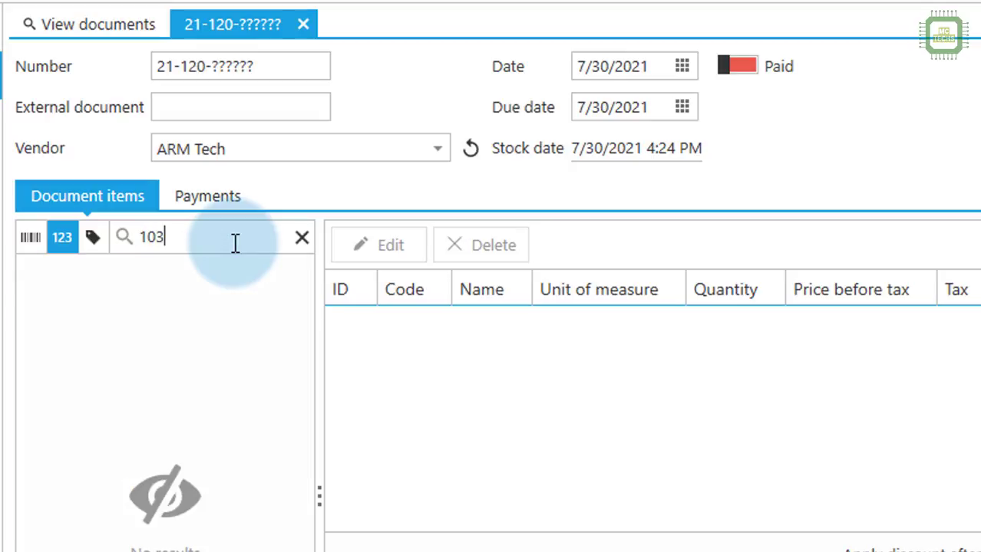
text(1)
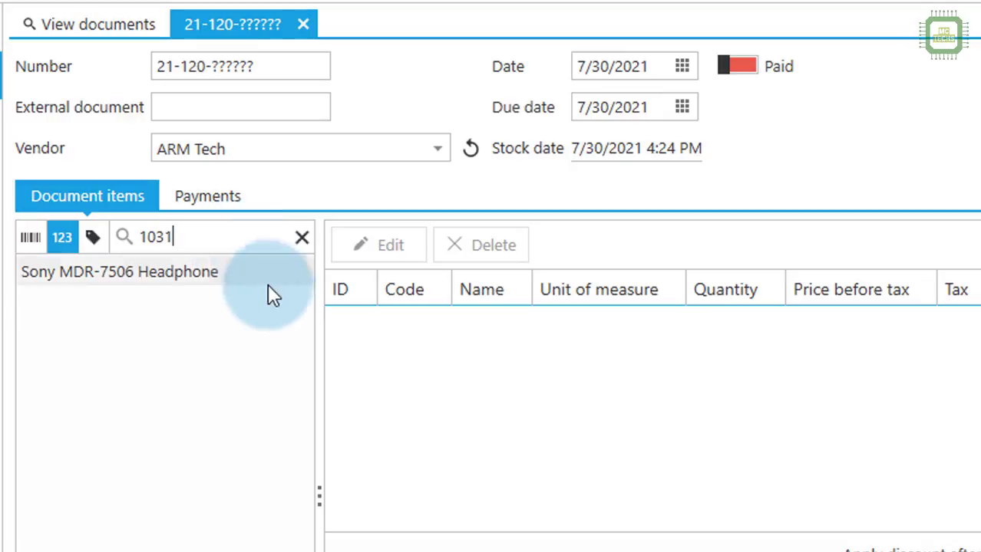
click(172, 273)
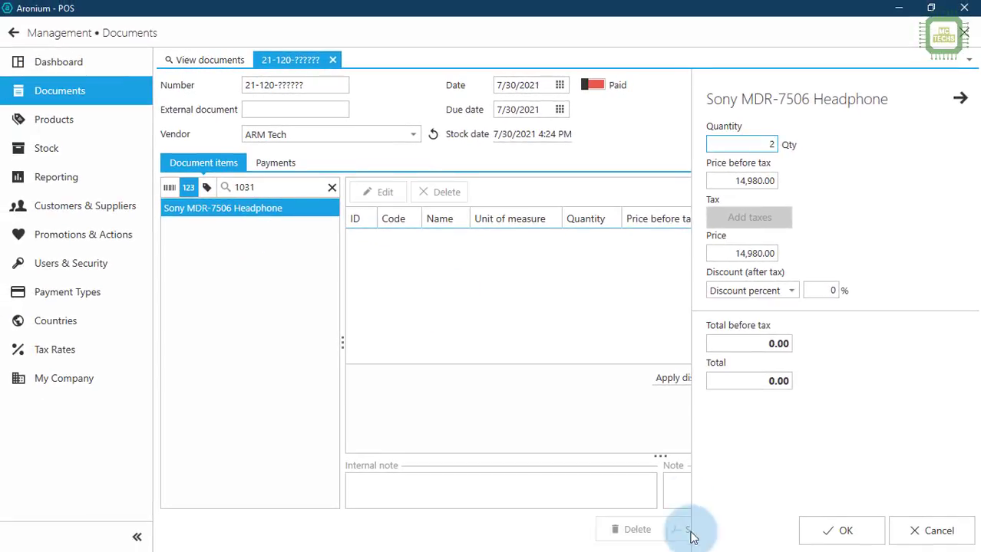
click(842, 533)
click(755, 256)
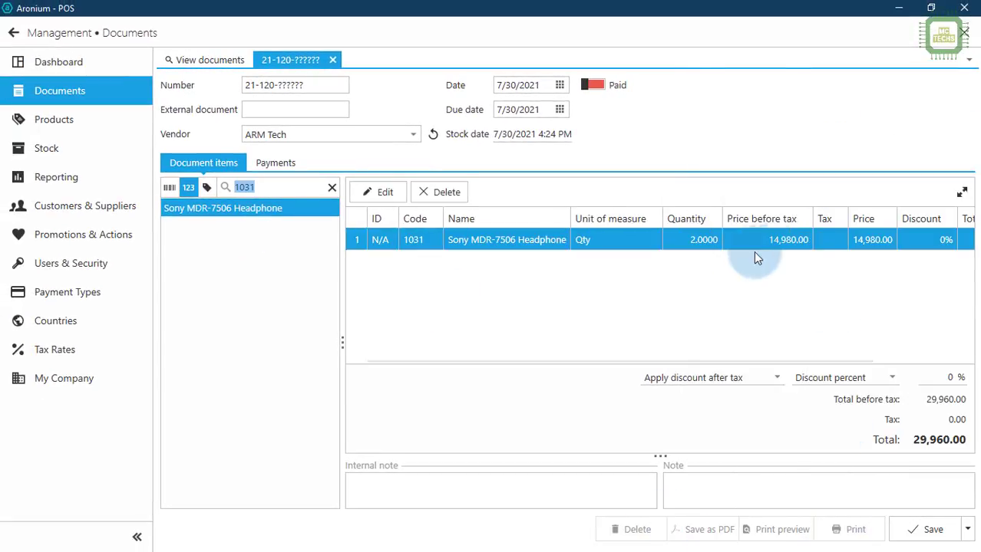
Add the Epson Perfection V39 Scanner, code 1169, with a quantity of 5 and save the stock return document
click(237, 212)
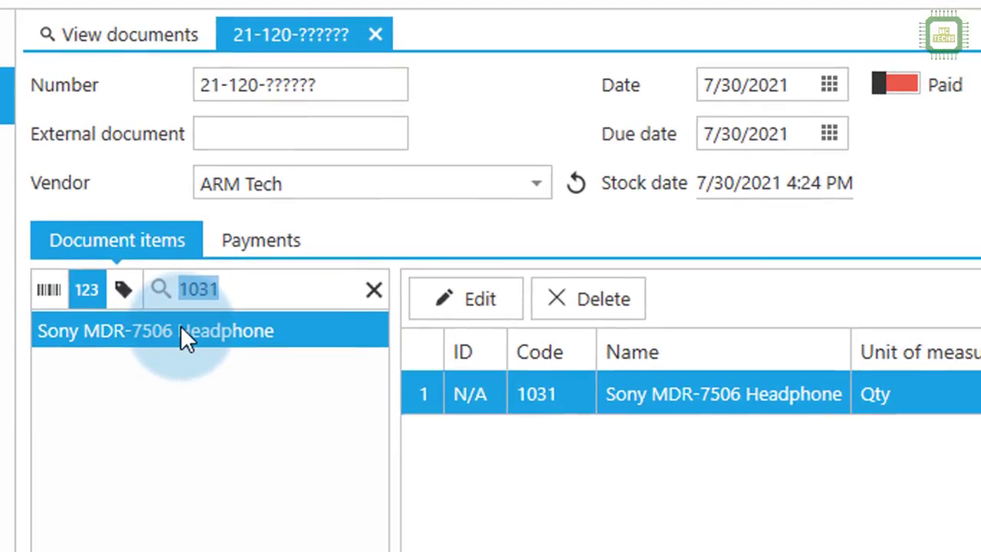
text(1169)
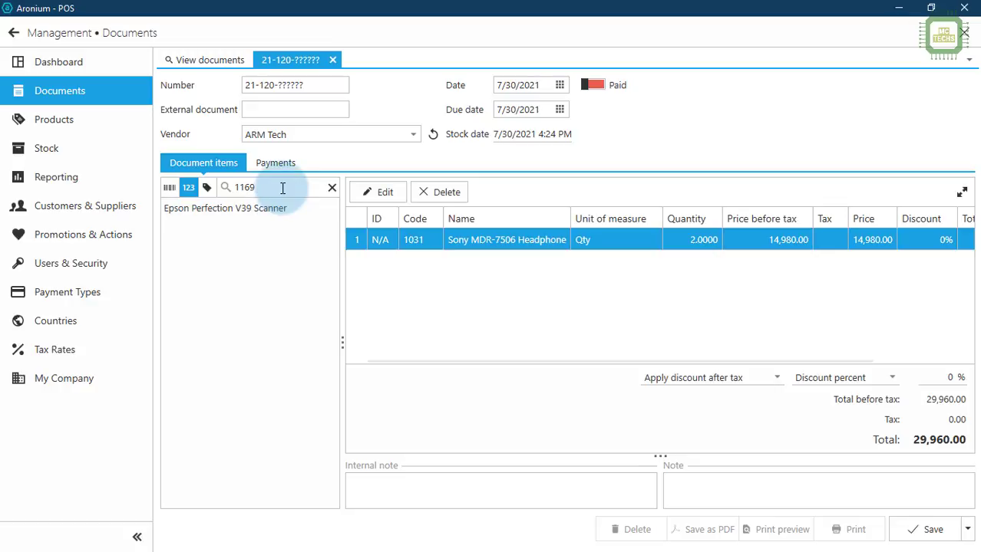
double_click(270, 215)
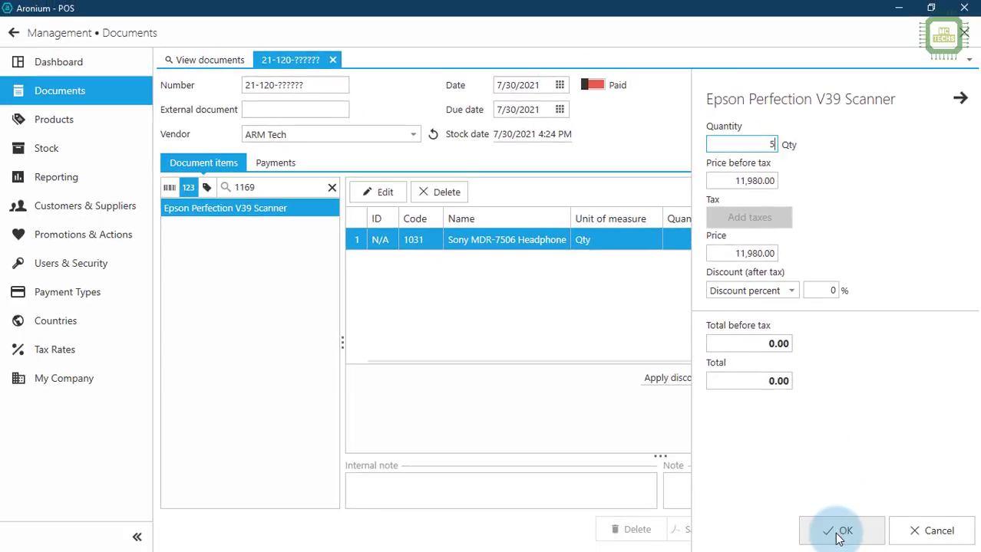
click(839, 537)
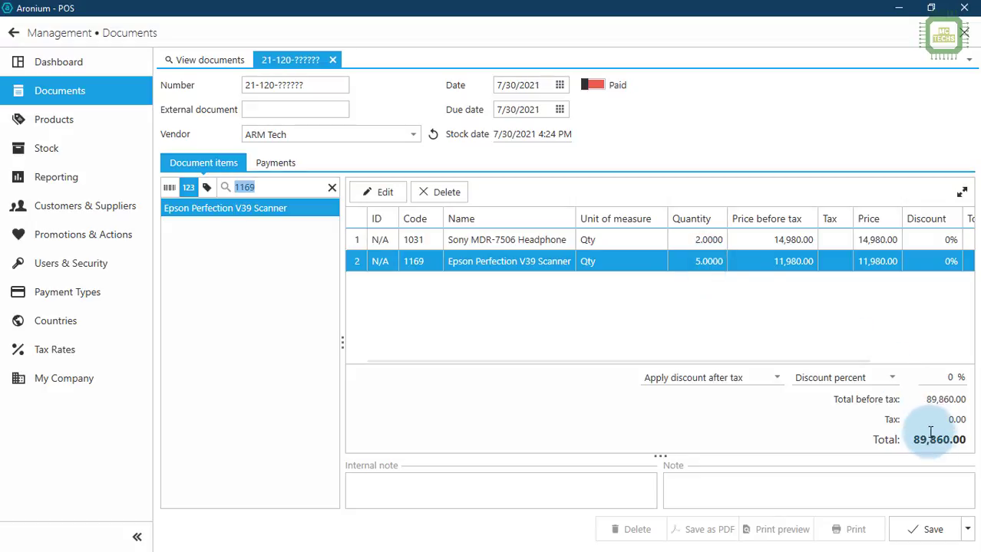
click(941, 536)
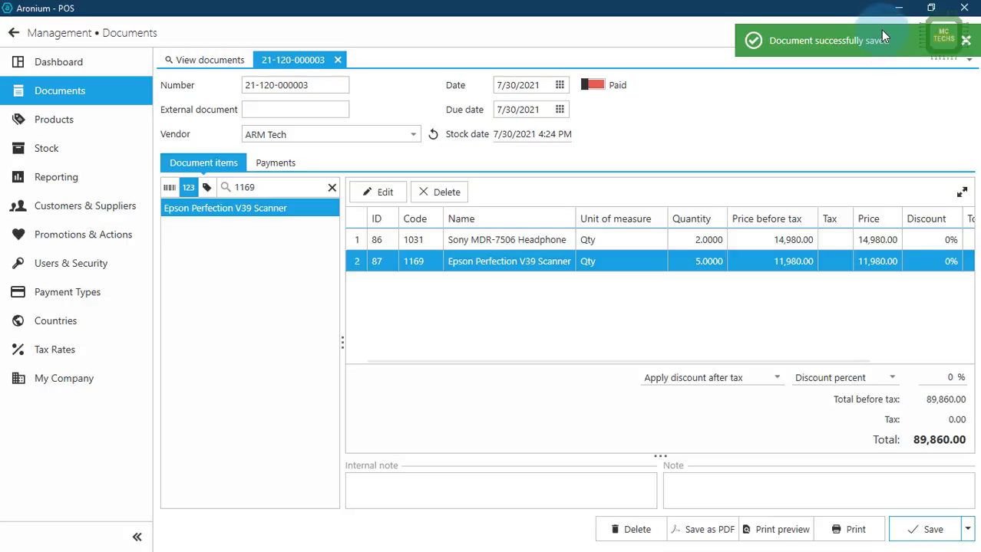
Refresh the stock list and look up product code 1031 to check the headphone's quantity after the return
click(70, 153)
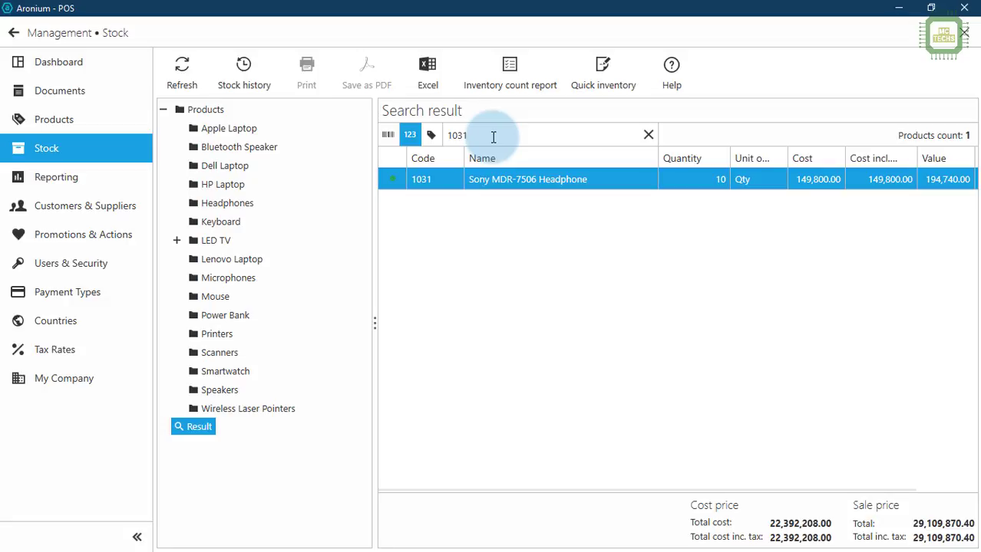
drag(493, 137, 419, 139)
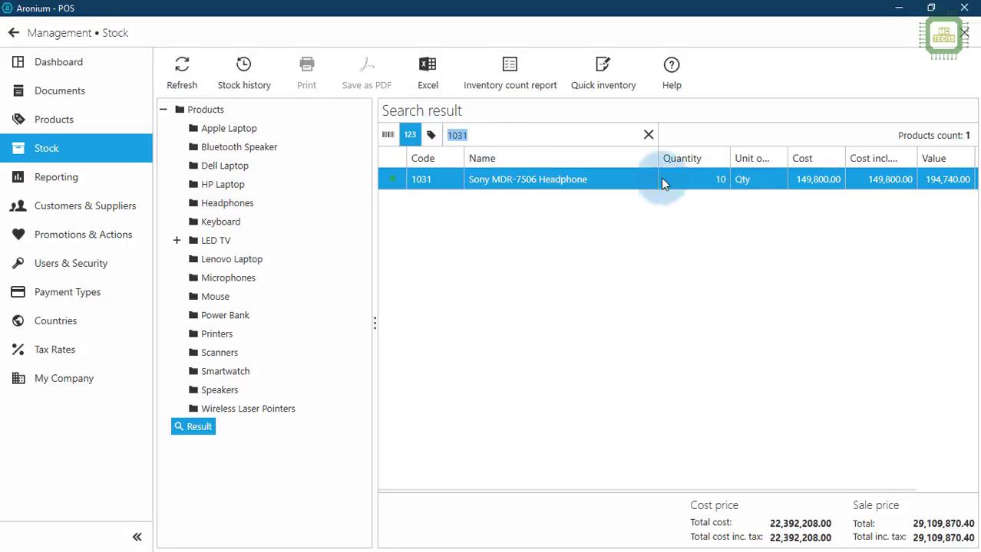
click(184, 75)
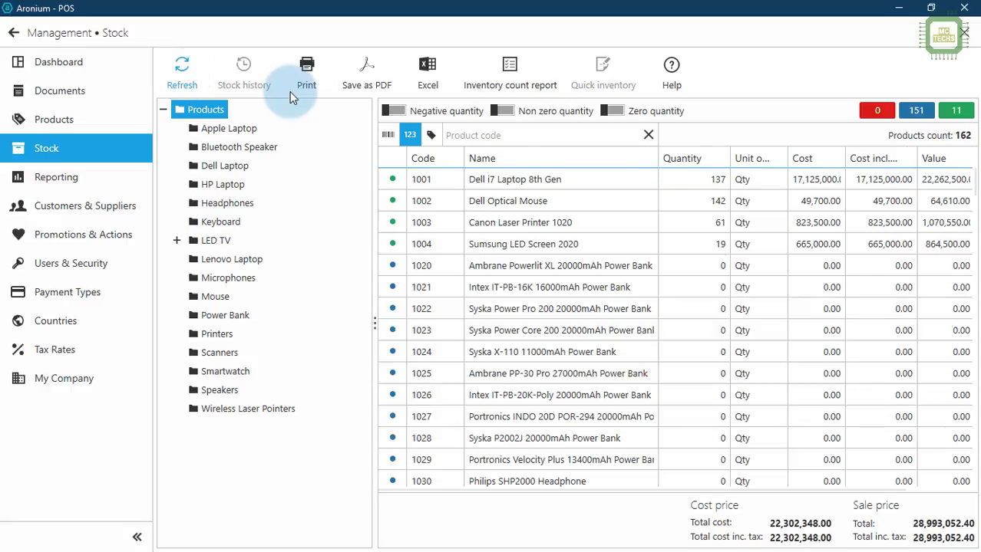
click(500, 136)
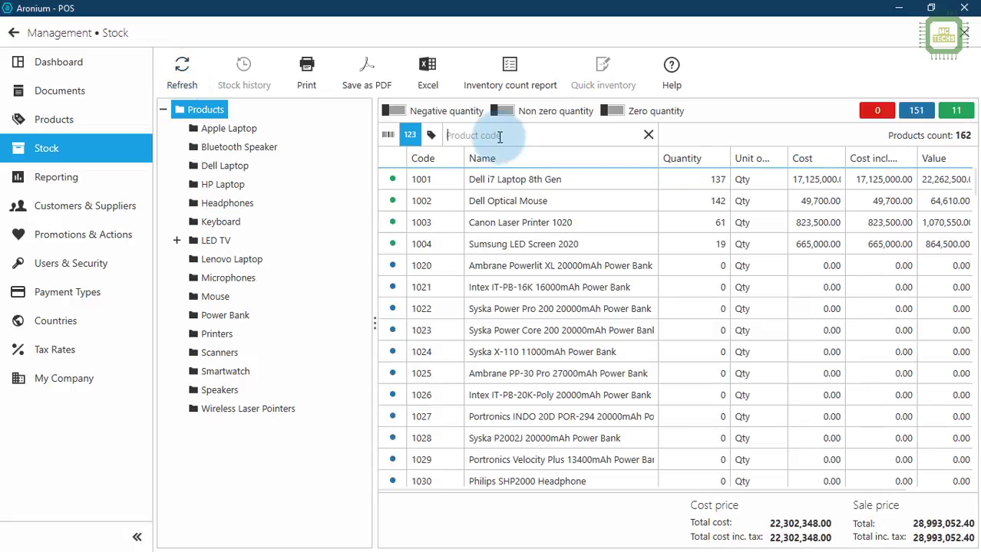
text(1031)
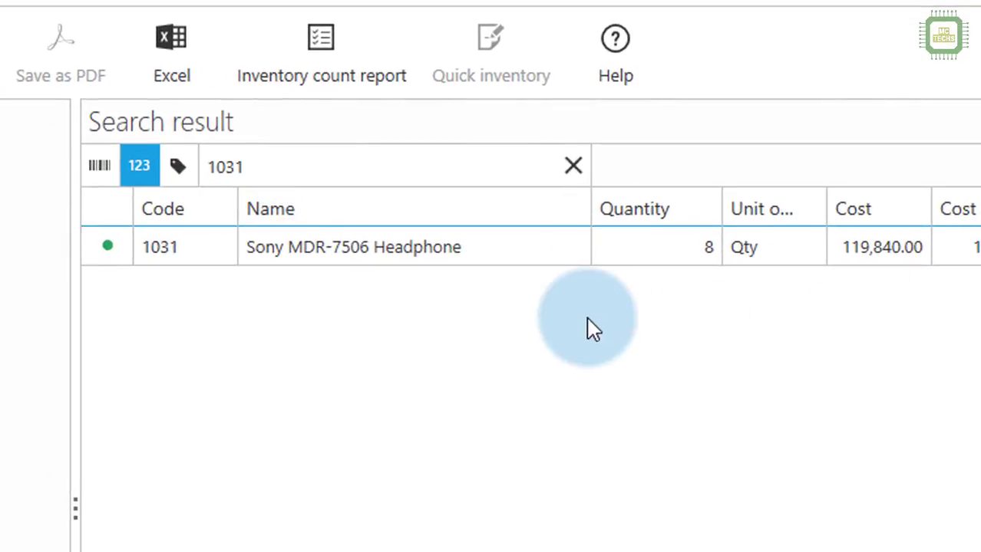
click(641, 260)
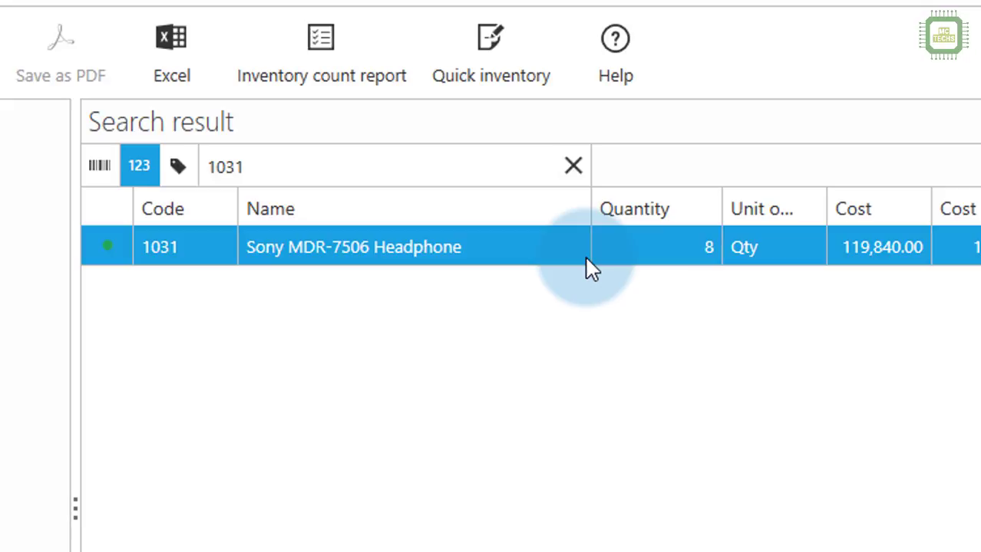
Look up product code 1169 in the stock list and check the Epson Perfection V39 Scanner's quantity
click(138, 170)
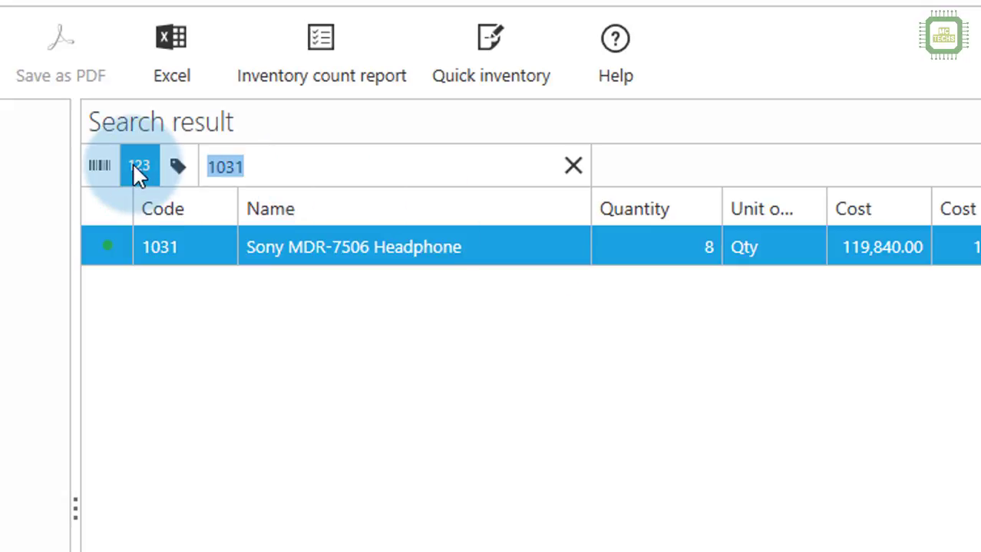
text(1169)
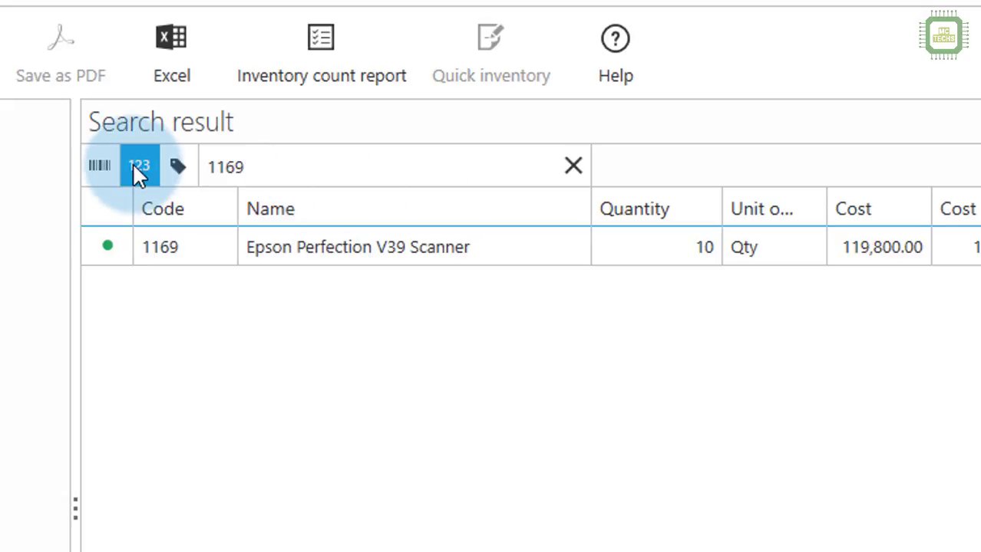
click(441, 261)
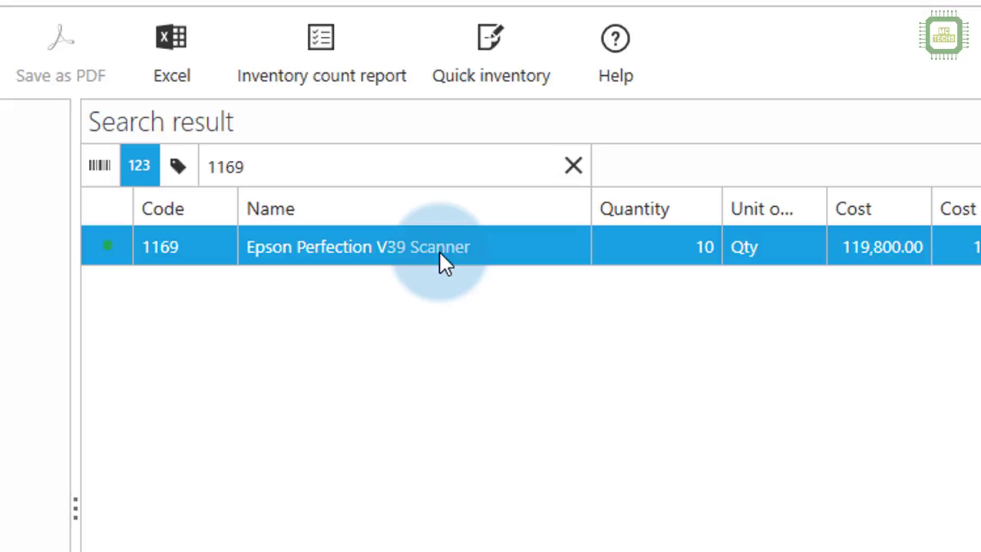
Load the Epson Perfection V39 Scanner's stock history and examine its purchase and stock return entries
right_click(440, 255)
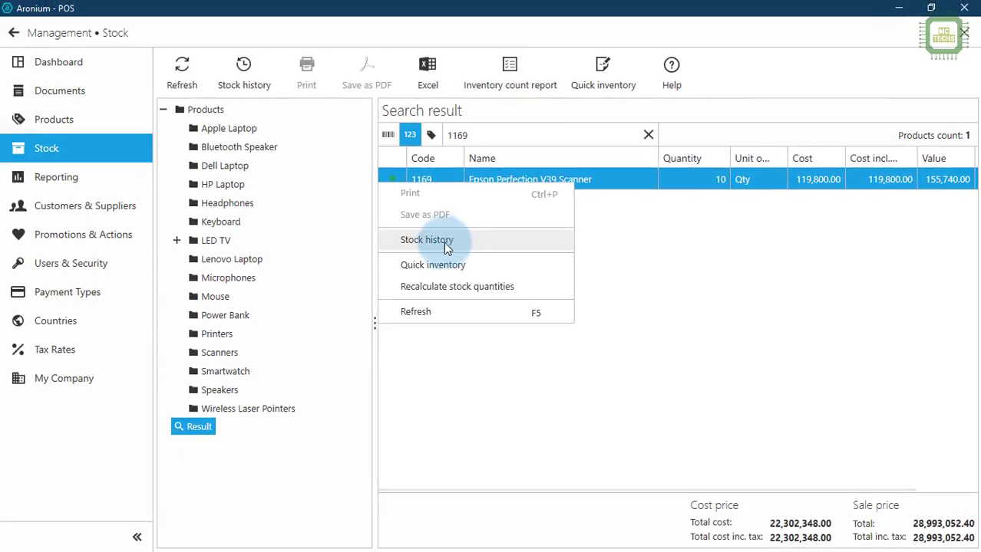
click(452, 243)
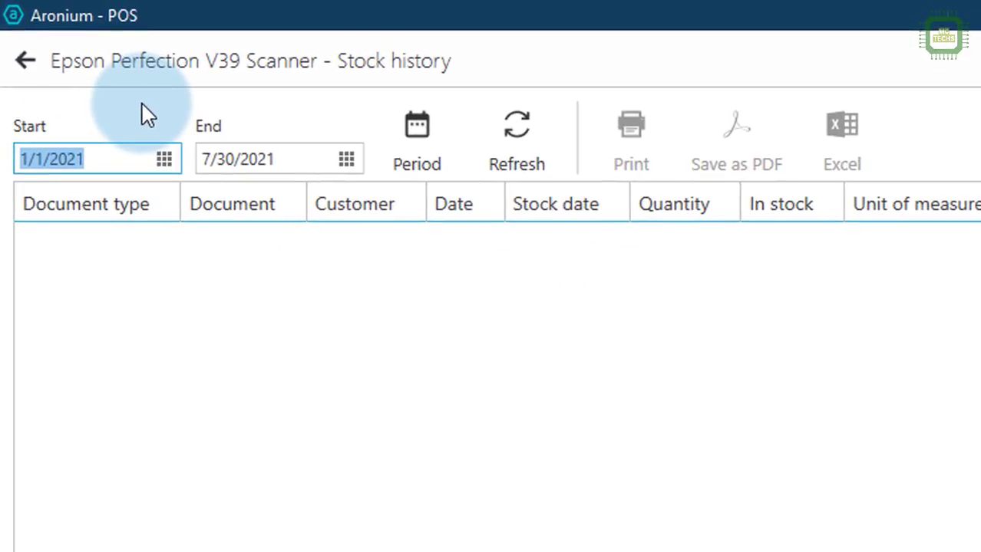
click(529, 135)
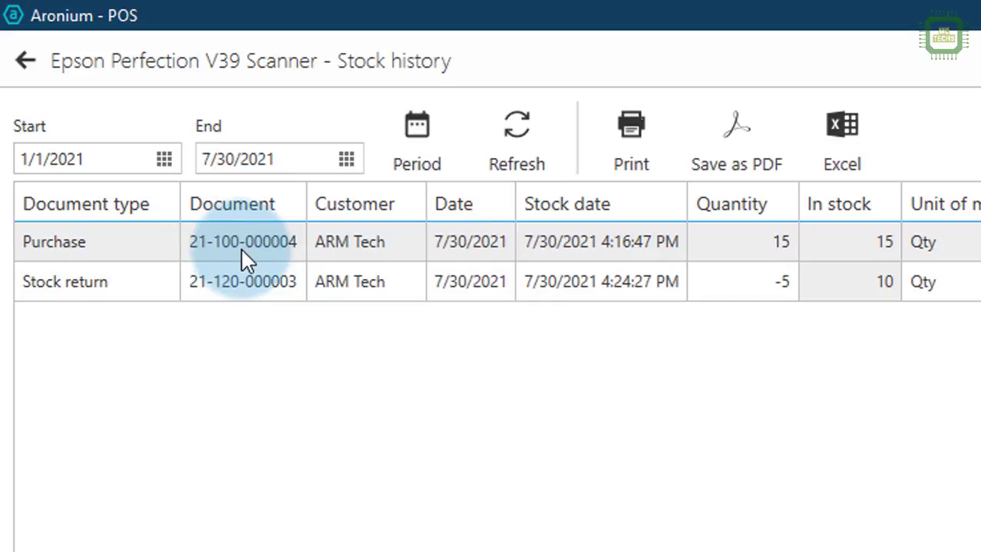
Compare the purchase and stock return rows in the scanner's history, and view the Excel export dialog without saving a file
click(755, 246)
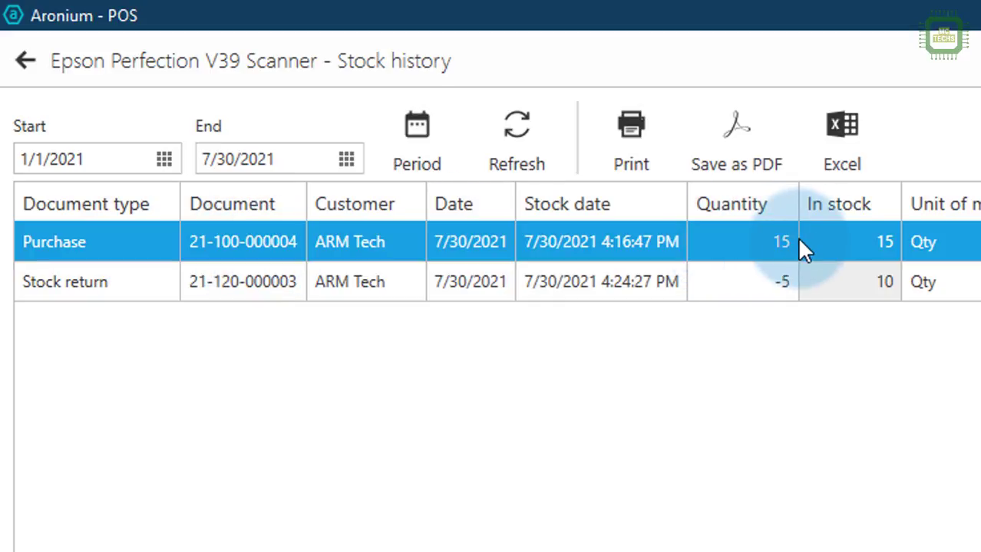
click(121, 290)
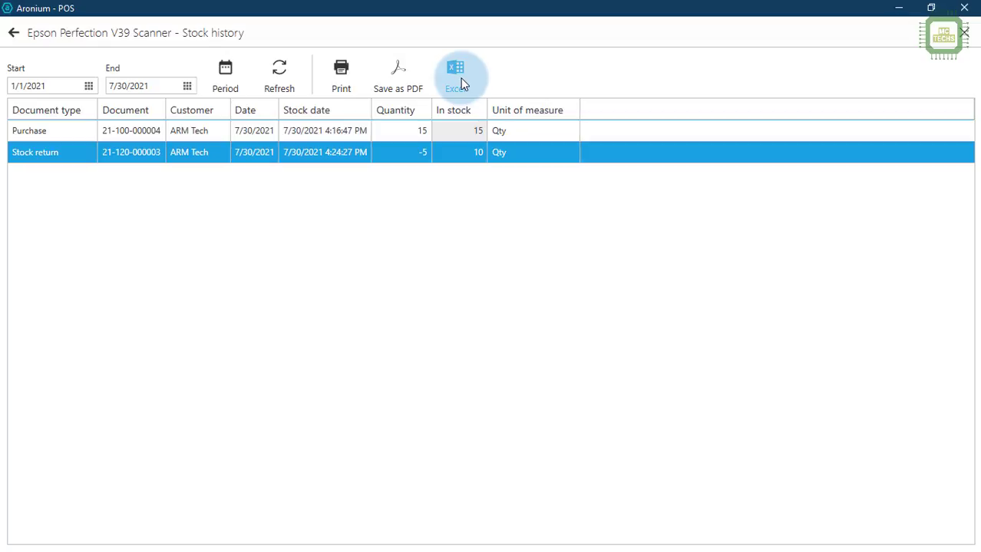
click(463, 84)
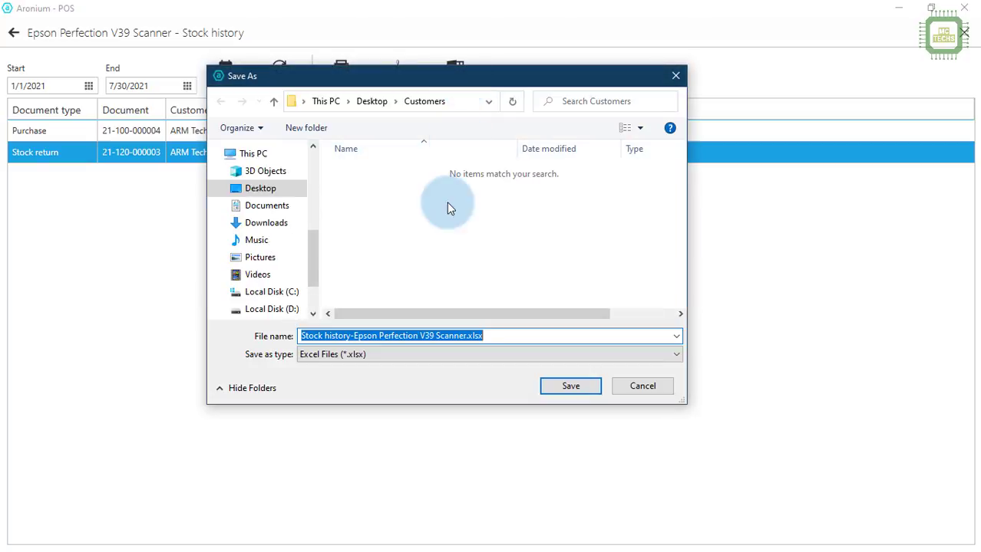
click(674, 77)
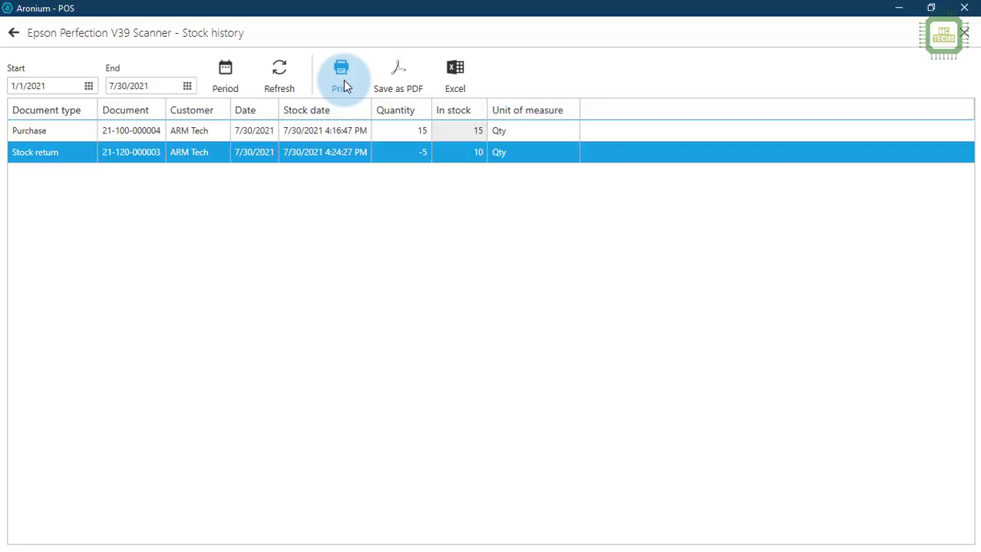
Leave the scanner's stock history and close the open stock return document in the Documents section
click(9, 38)
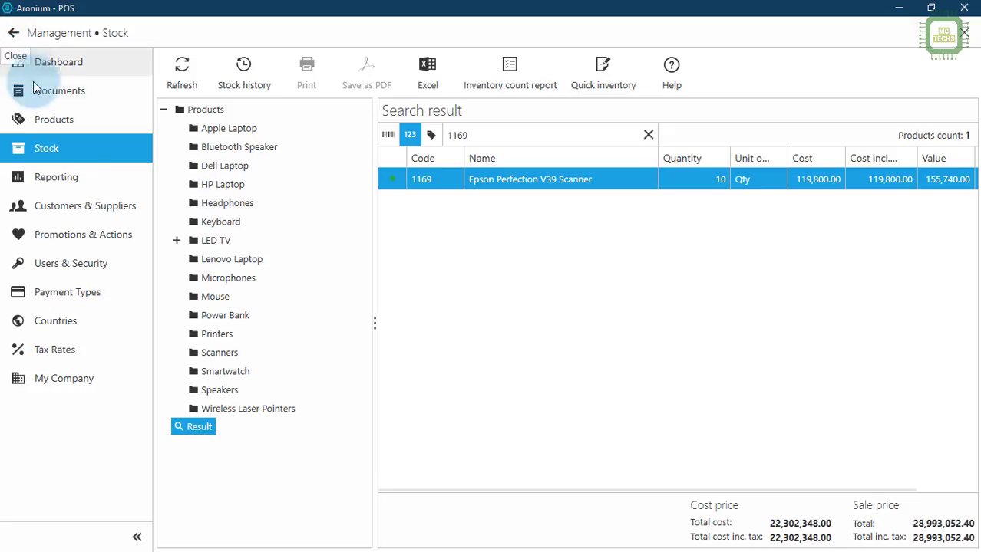
click(56, 92)
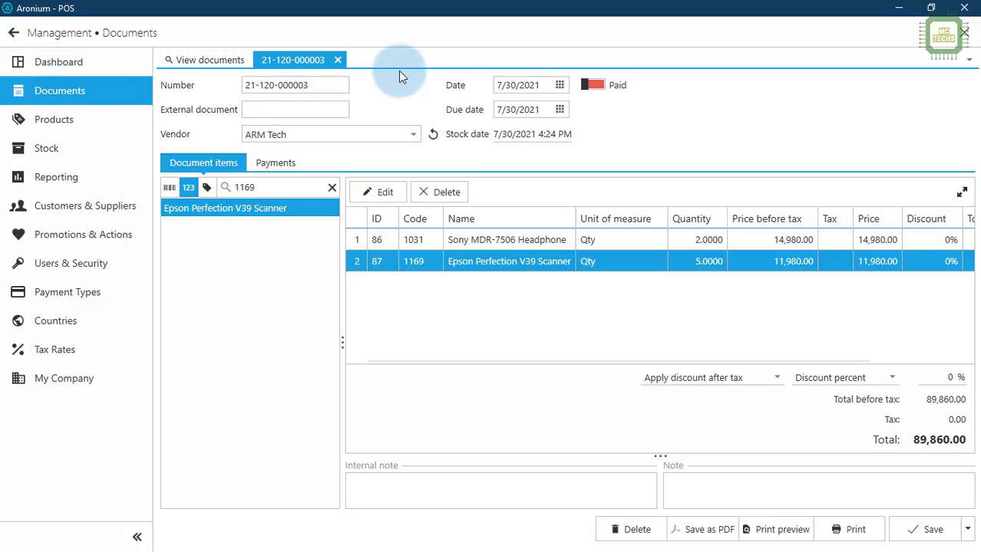
click(340, 62)
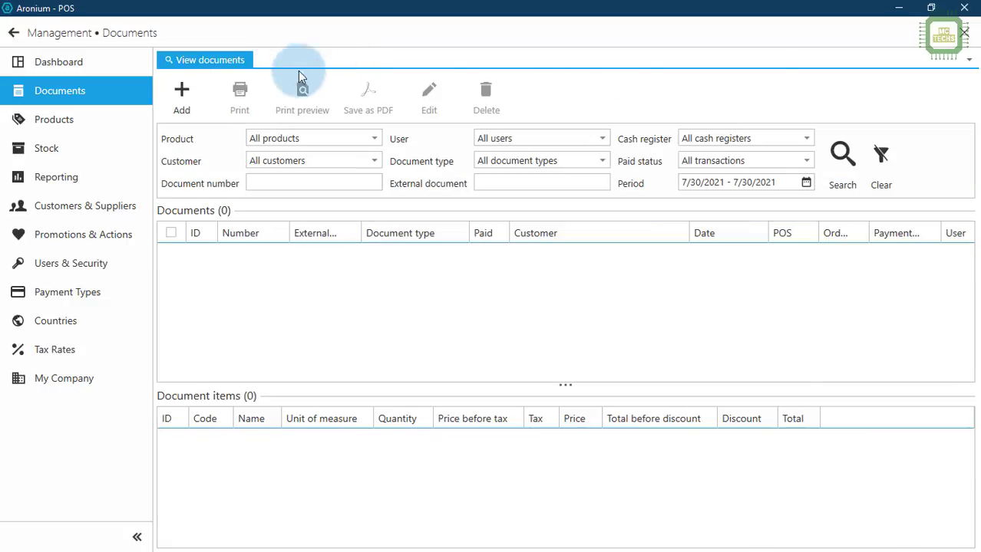
Exit the management area to the sales screen and close the program
click(138, 42)
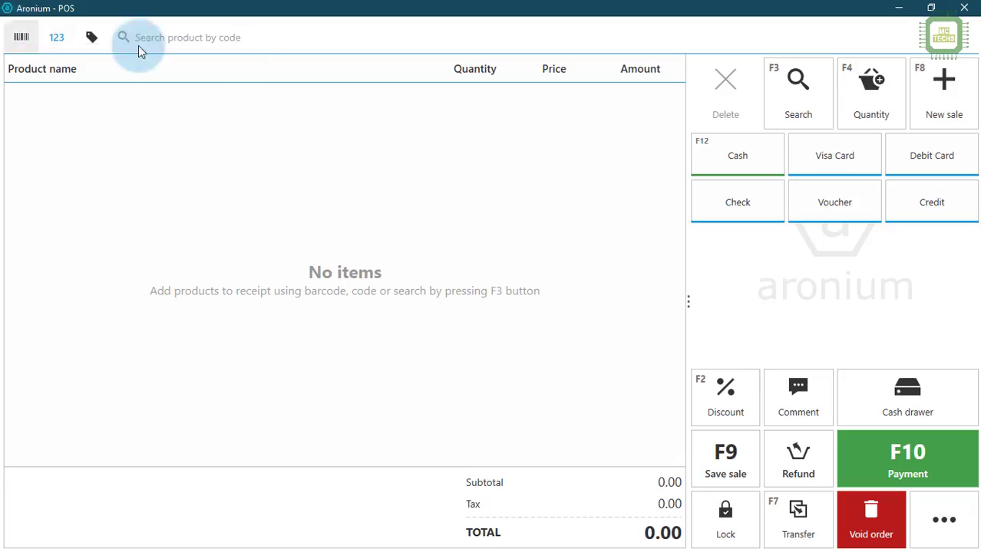
click(966, 8)
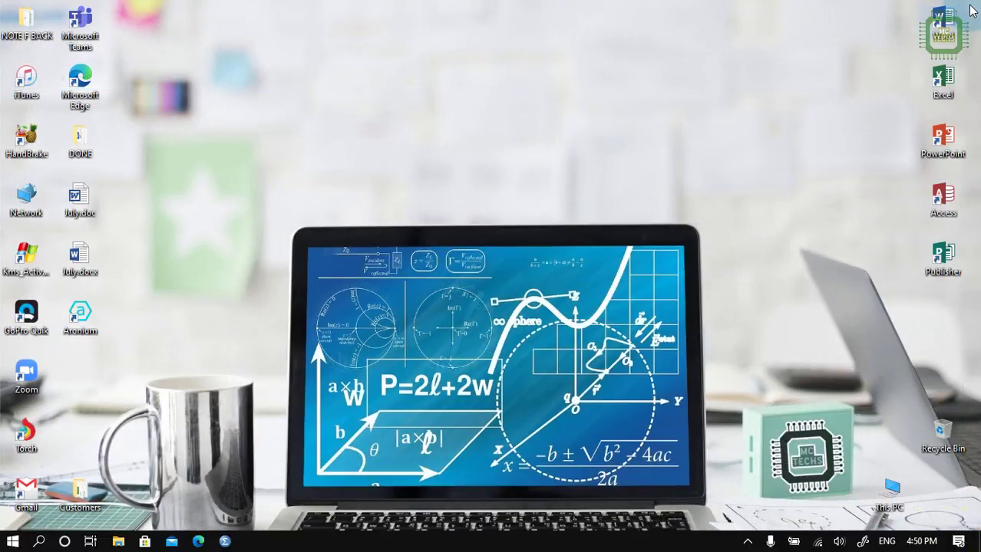